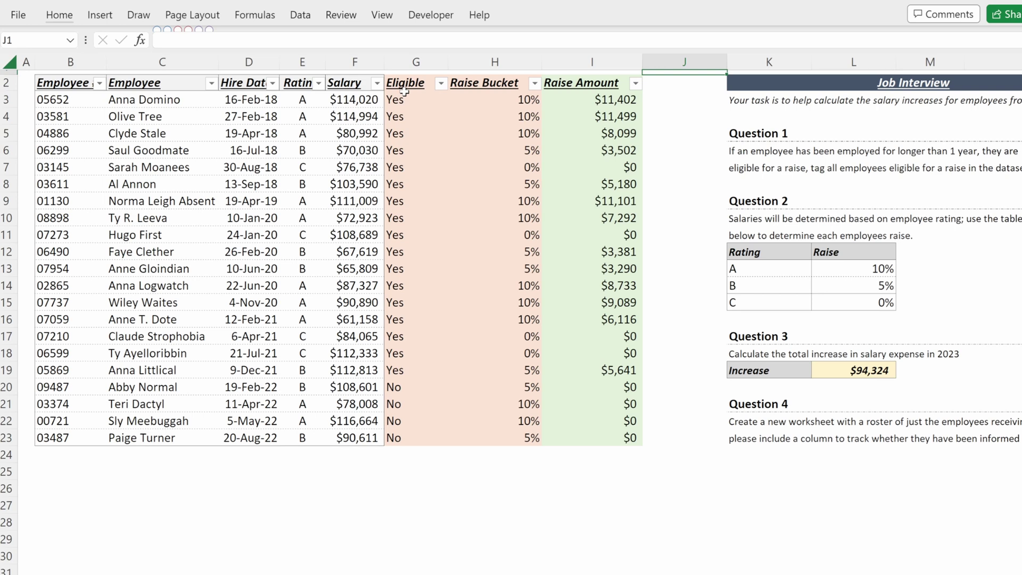
Review the existing Eligible, Raise Bucket and Raise Amount formulas in G3, H3 and I3.
{"action": "key", "text": "Down"}
{"action": "key", "text": "Left"}
{"action": "key", "text": "Down"}
{"action": "key", "text": "Left"}
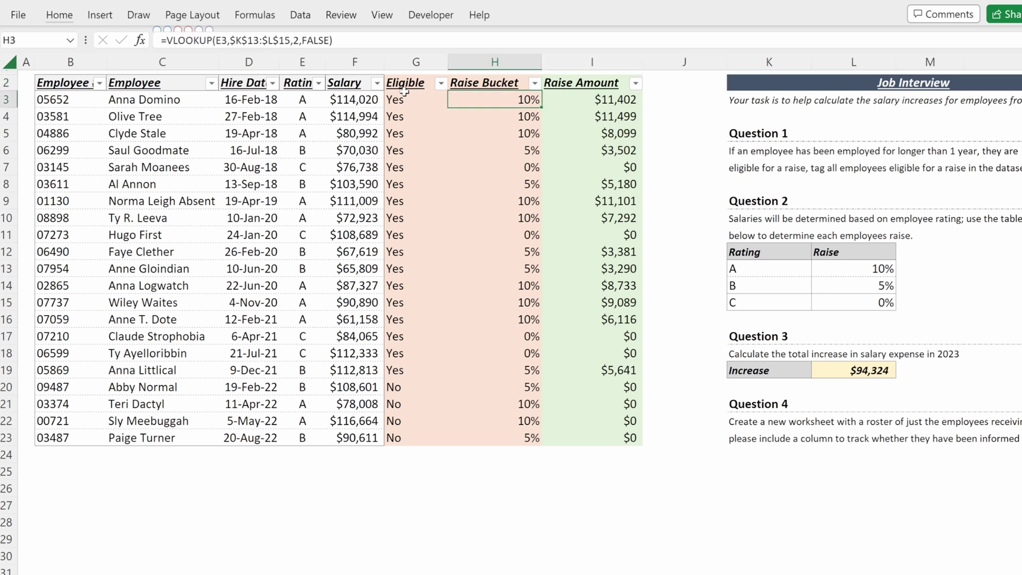
{"action": "key", "text": "Left"}
{"action": "key", "text": "F2"}
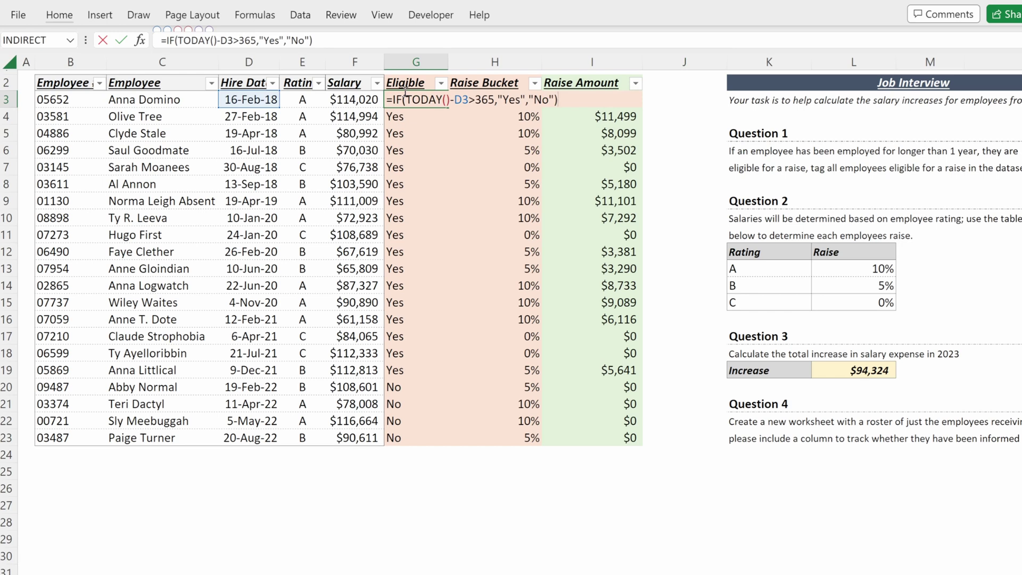
{"action": "key", "text": "Escape"}
{"action": "key", "text": "Right"}
{"action": "key", "text": "F2"}
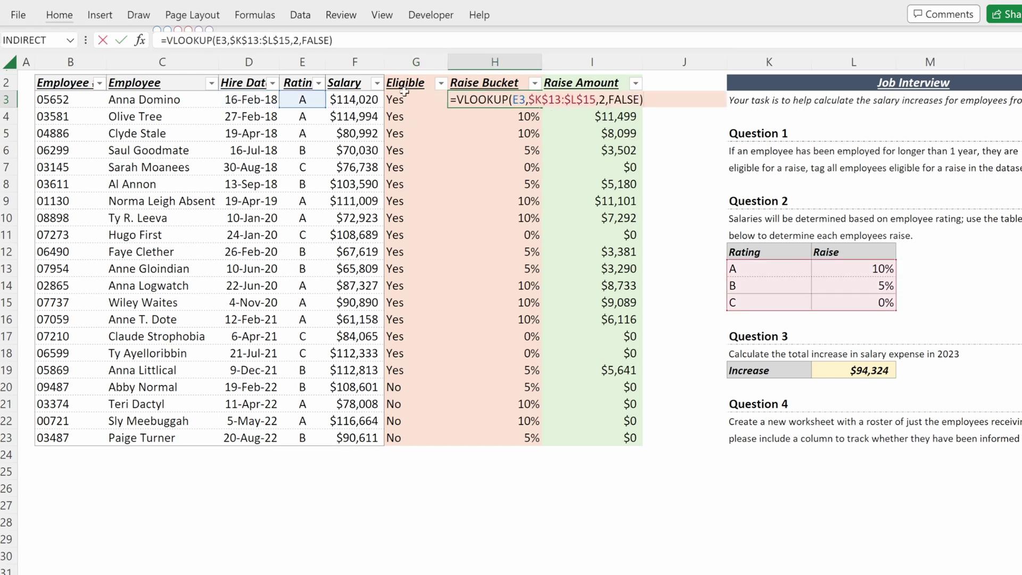
{"action": "key", "text": "Escape"}
{"action": "key", "text": "Right"}
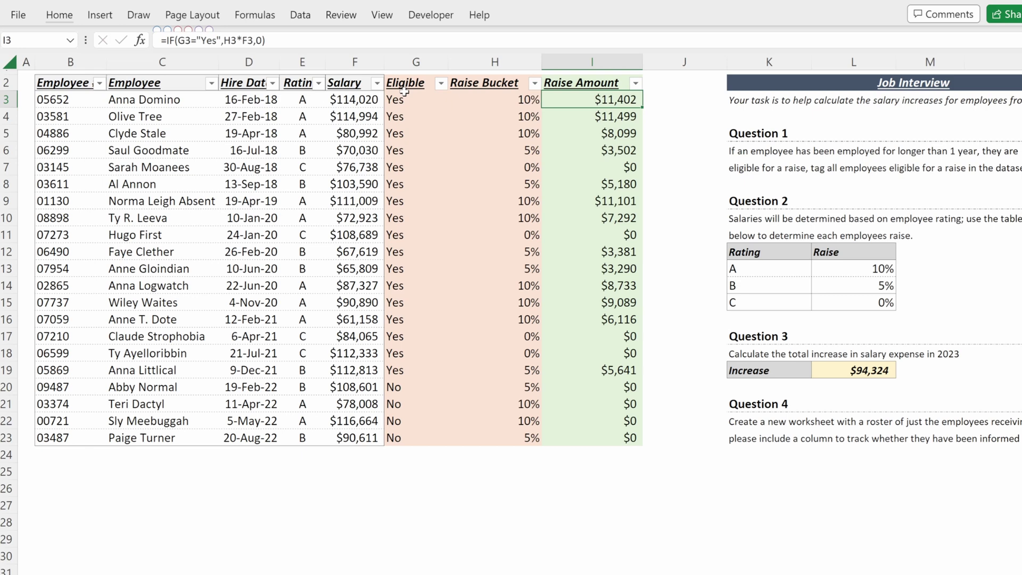
{"action": "key", "text": "F2"}
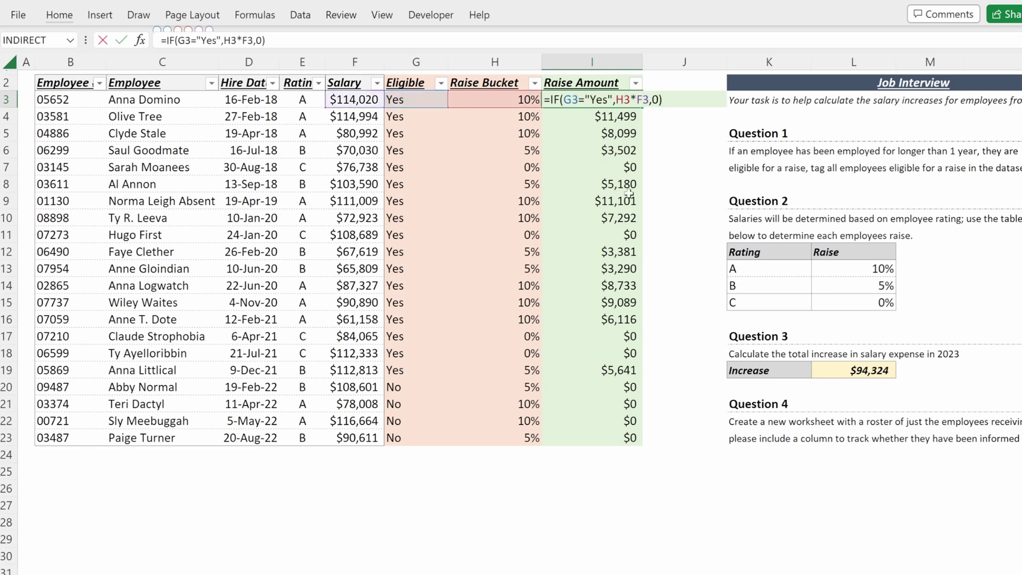
{"action": "key", "text": "Escape"}
Check the SUM formula behind the Increase total in L19.
{"action": "left_click", "coordinate": [845, 378]}
{"action": "key", "text": "F2"}
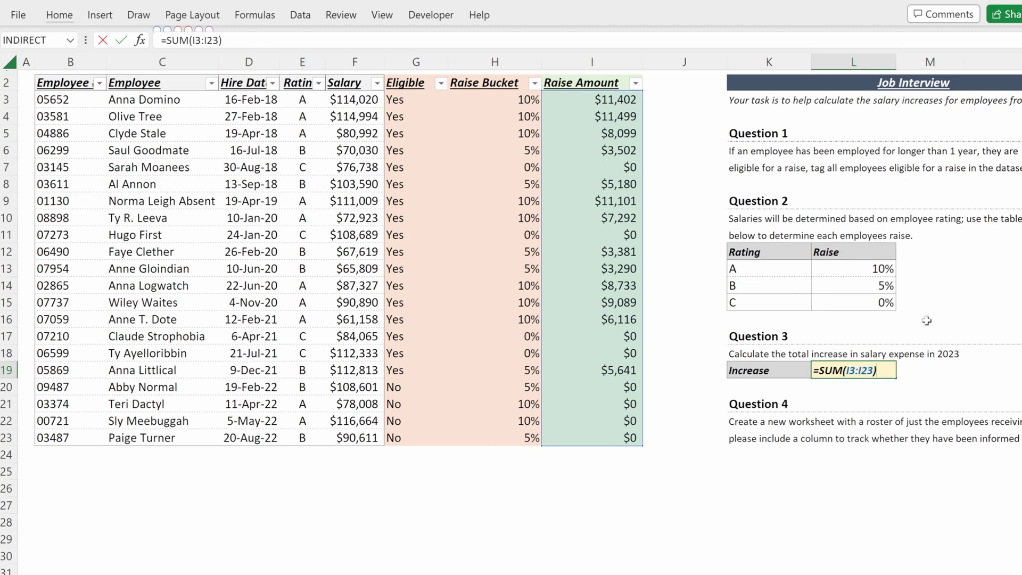
{"action": "key", "text": "Escape"}
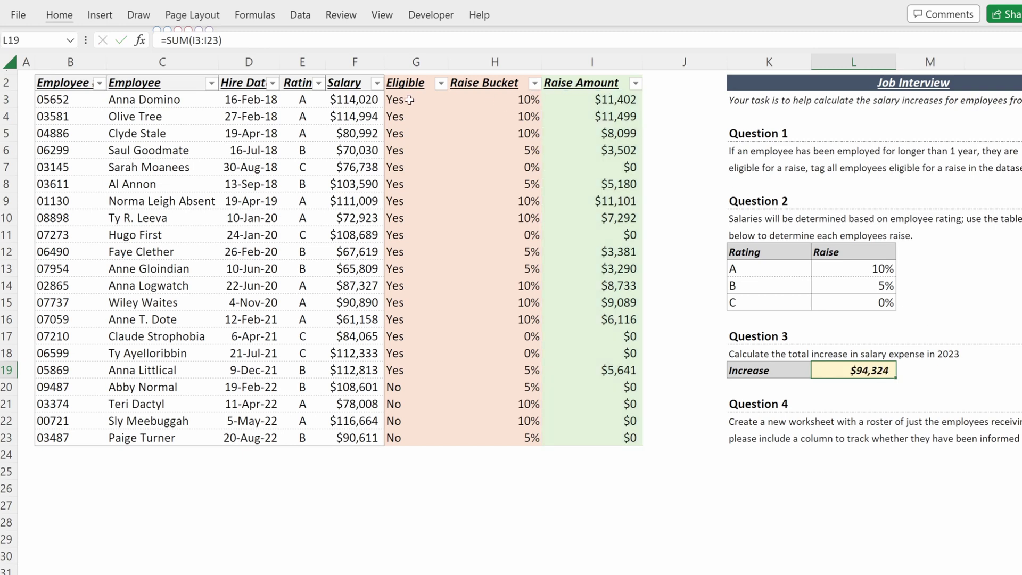
Insert a new blank column J headed 'Raise Amount2'.
{"action": "left_click", "coordinate": [661, 106]}
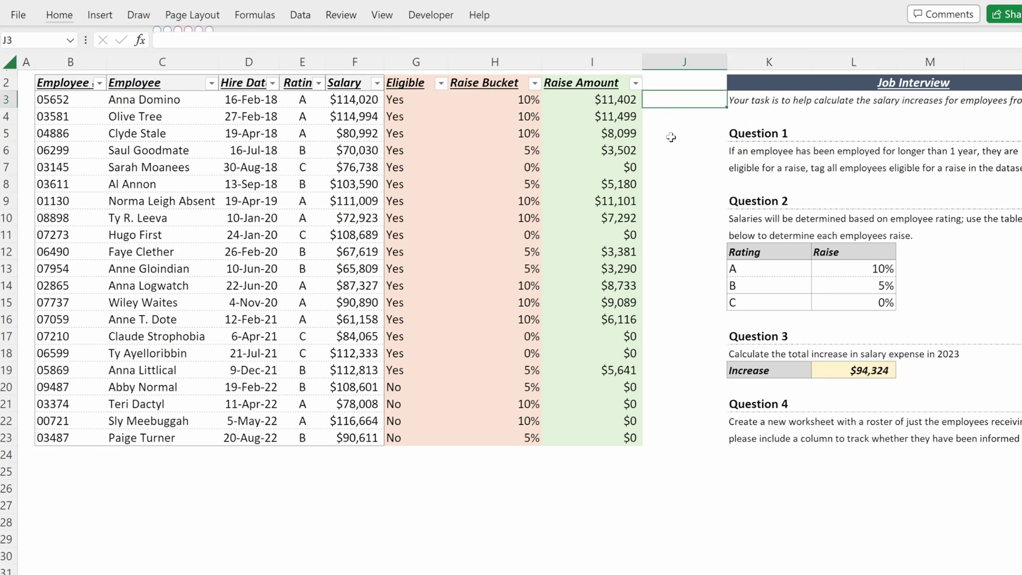
{"action": "key", "text": "Left"}
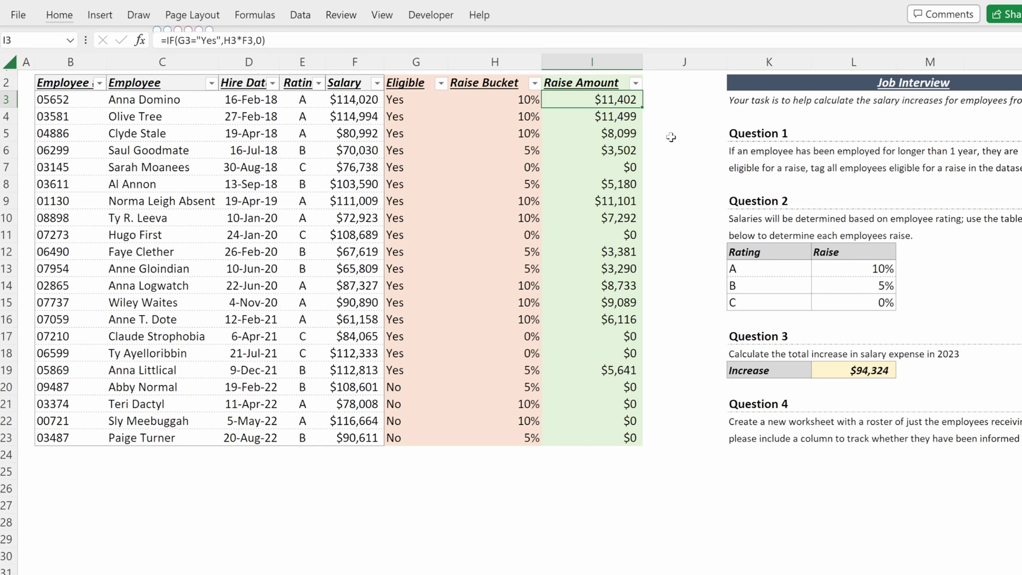
{"action": "key", "text": "Right"}
{"action": "key", "text": "ctrl+space"}
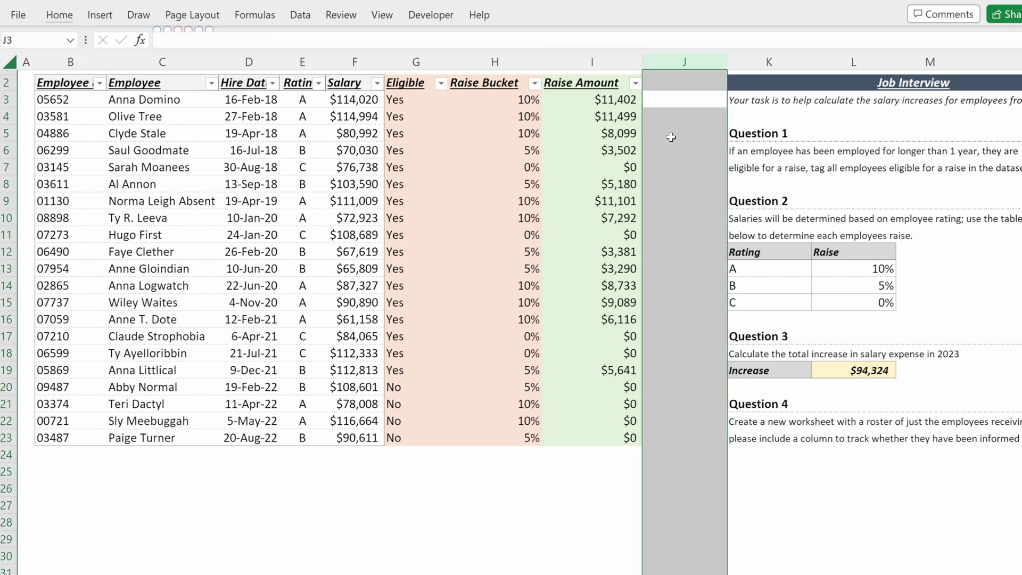
{"action": "key", "text": "ctrl+shift+plus"}
{"action": "key", "text": "Up"}
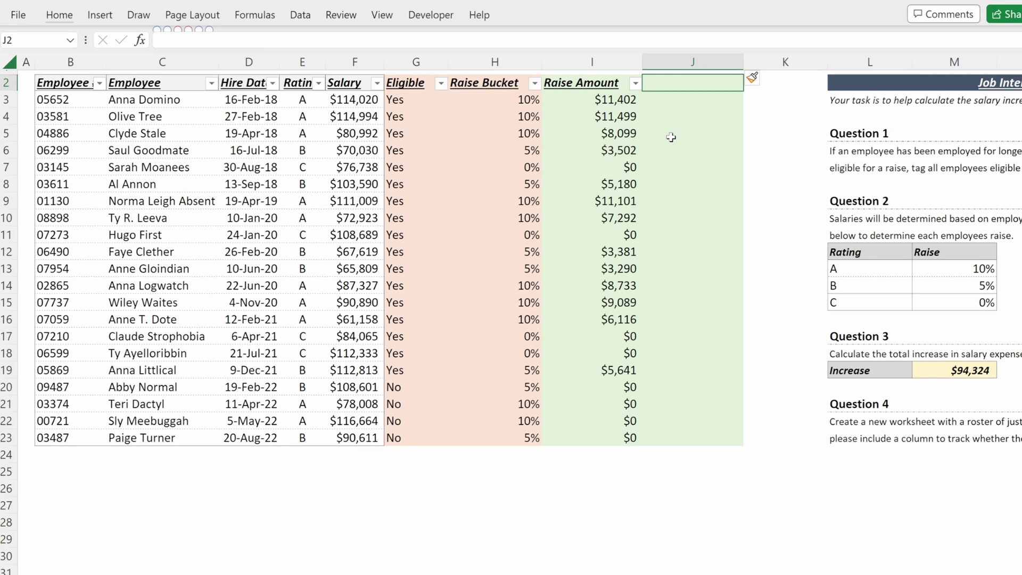
{"action": "type", "text": "Raise Amount"}
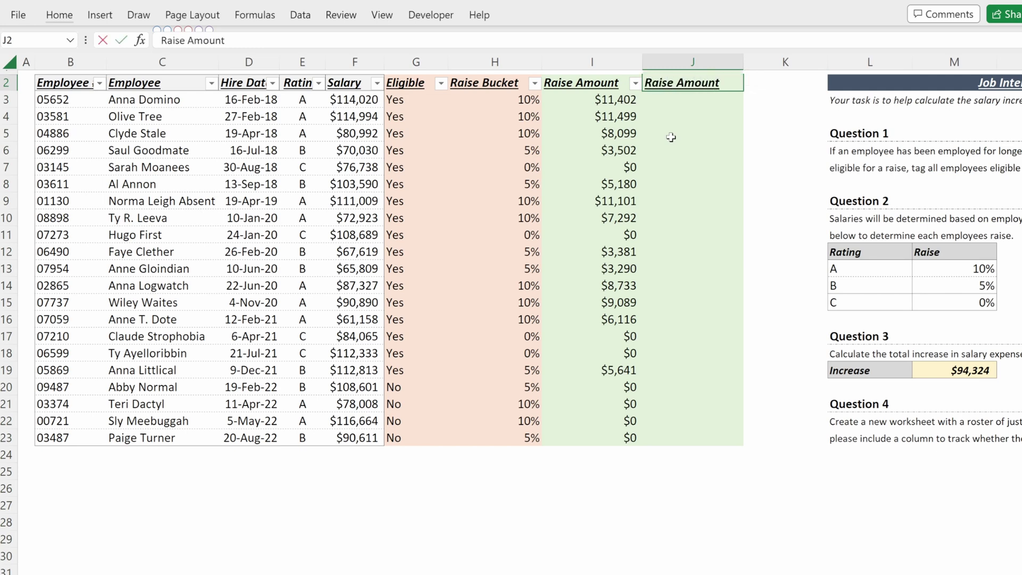
{"action": "type", "text": "2"}
{"action": "key", "text": "Return"}
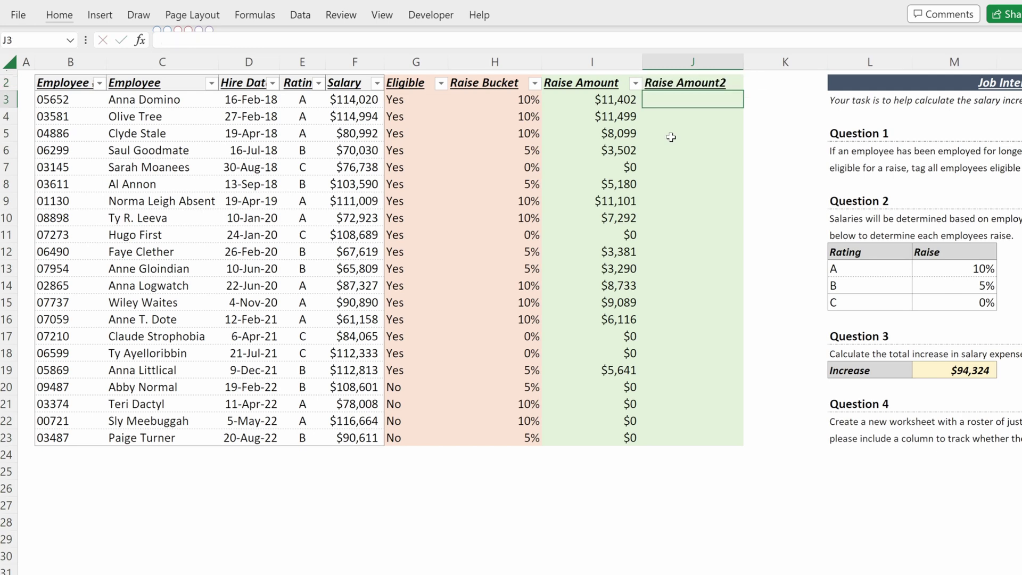
In J3 begin =IF(TODAY()-D3>365,VLOOKUP(E3,$L$13:$M$15 with an absolute rating table.
{"action": "type", "text": "=IF(TODAY("}
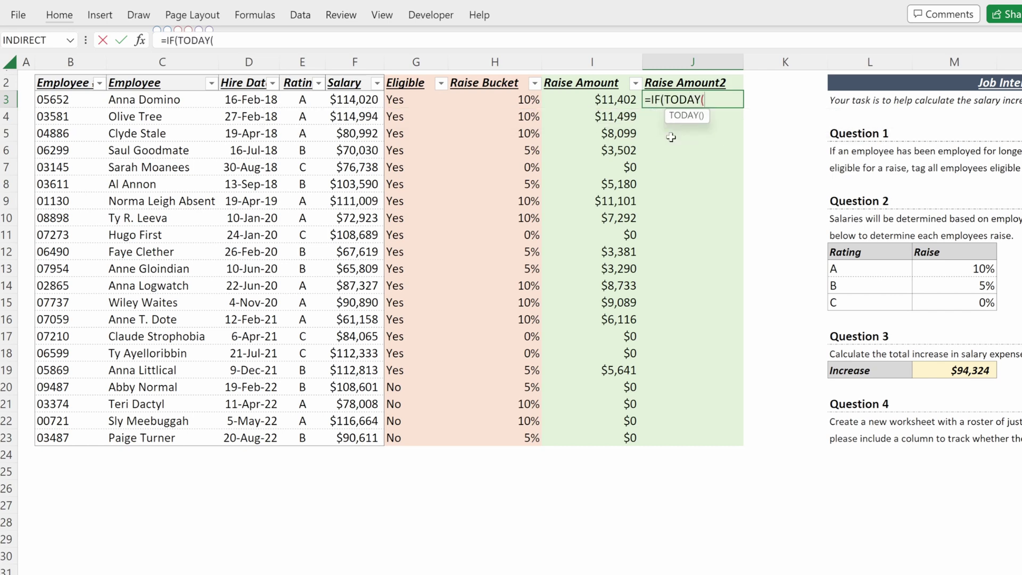
{"action": "type", "text": ")-"}
{"action": "key", "text": "Left"}
{"action": "key", "text": "Left"}
{"action": "key", "text": "Left"}
{"action": "key", "text": "Left"}
{"action": "key", "text": "Left"}
{"action": "key", "text": "Left"}
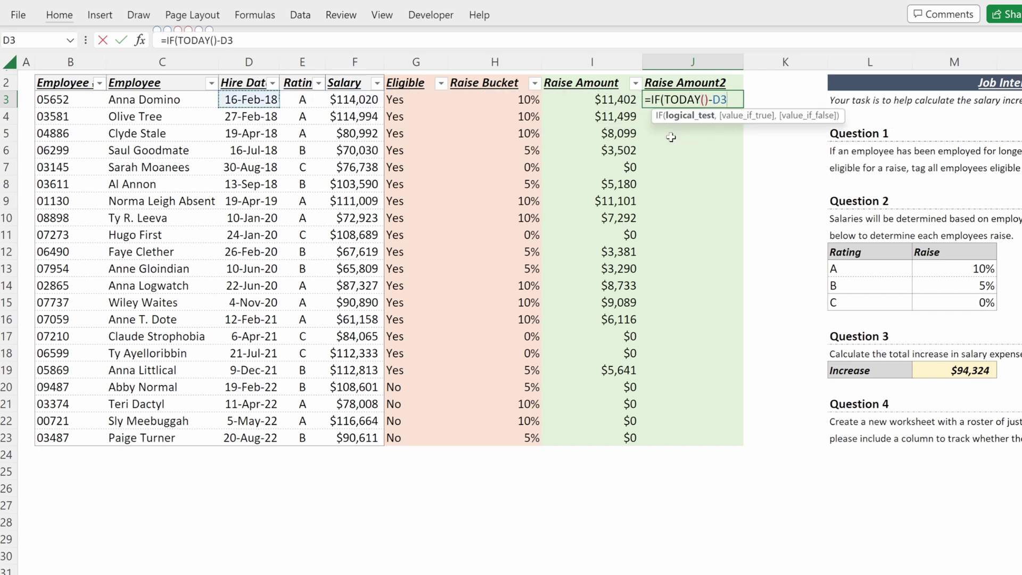
{"action": "type", "text": ">36"}
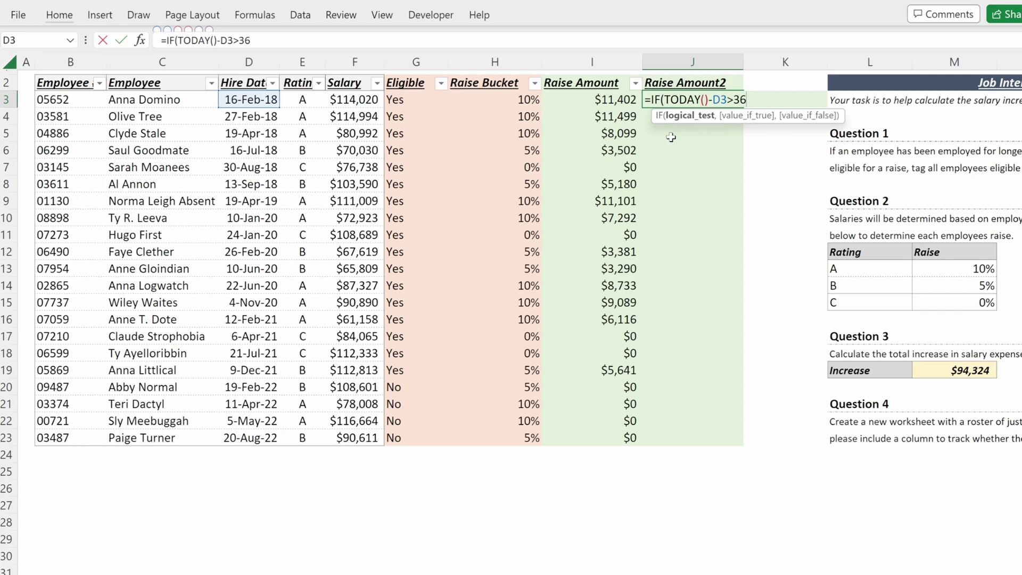
{"action": "type", "text": "5,VLOOKUP("}
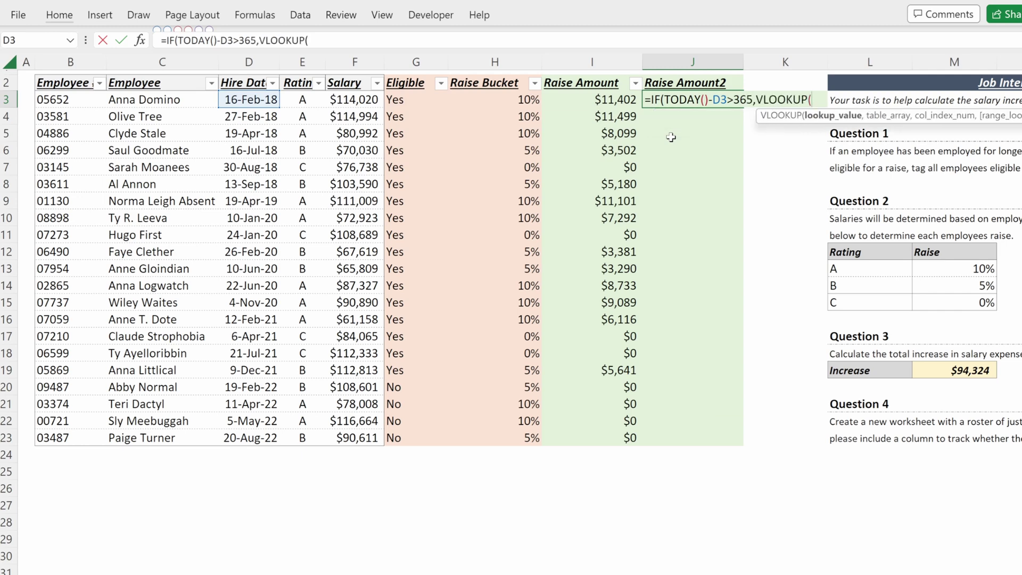
{"action": "key", "text": "Left"}
{"action": "key", "text": "Left"}
{"action": "key", "text": "Left"}
{"action": "key", "text": "Left"}
{"action": "key", "text": "Left"}
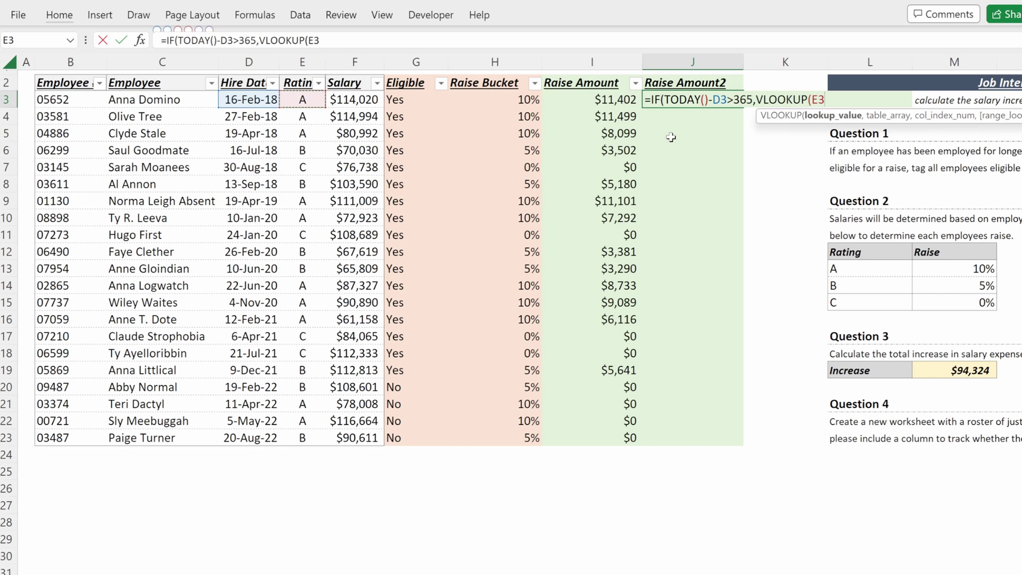
{"action": "type", "text": ","}
{"action": "key", "text": "Right"}
{"action": "key", "text": "Right"}
{"action": "key", "text": "Down"}
{"action": "key", "text": "Down"}
{"action": "key", "text": "Down"}
{"action": "key", "text": "Down"}
{"action": "key", "text": "Down"}
{"action": "key", "text": "Down"}
{"action": "key", "text": "Down"}
{"action": "key", "text": "Down"}
{"action": "key", "text": "Down"}
{"action": "key", "text": "Down"}
{"action": "key", "text": "Down"}
{"action": "key", "text": "Down"}
{"action": "key", "text": "Up"}
{"action": "key", "text": "Up"}
{"action": "key", "text": "shift+Right"}
{"action": "key", "text": "shift+Down"}
{"action": "key", "text": "shift+Down"}
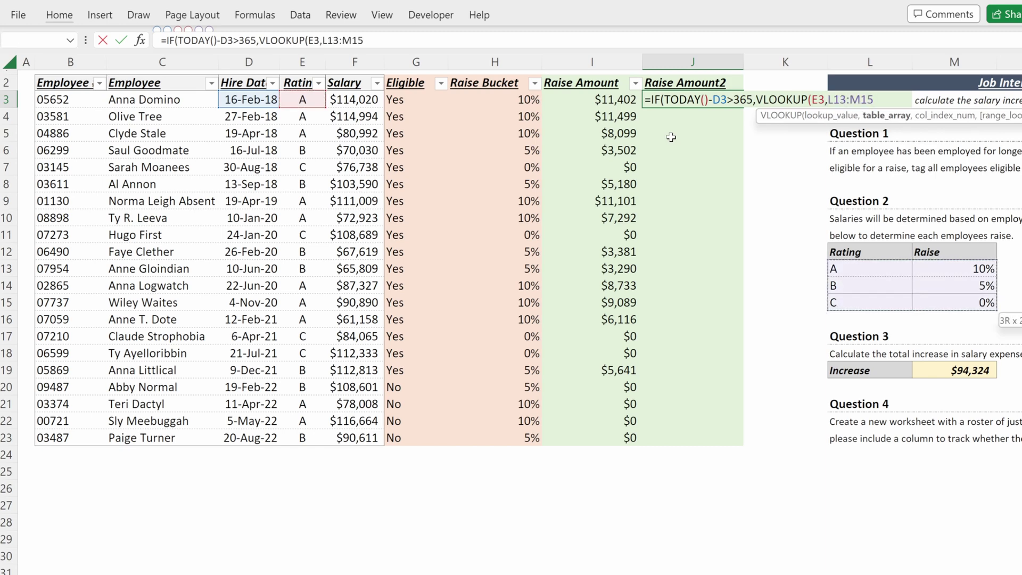
{"action": "key", "text": "F4"}
Complete the formula with ,2,FALSE)*F3,0 and accept Excel's suggested correction.
{"action": "type", "text": ","}
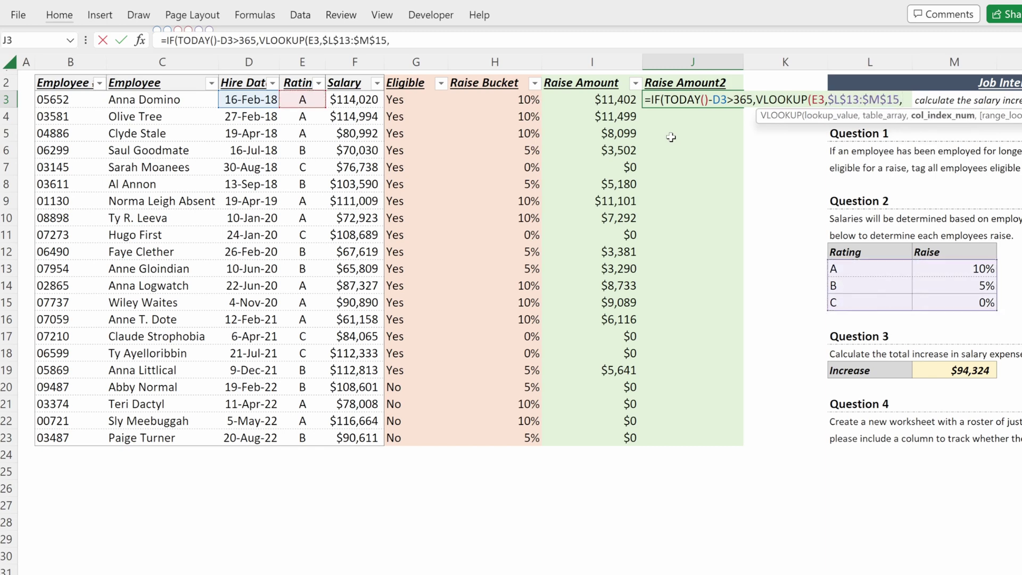
{"action": "type", "text": "2,FALSE"}
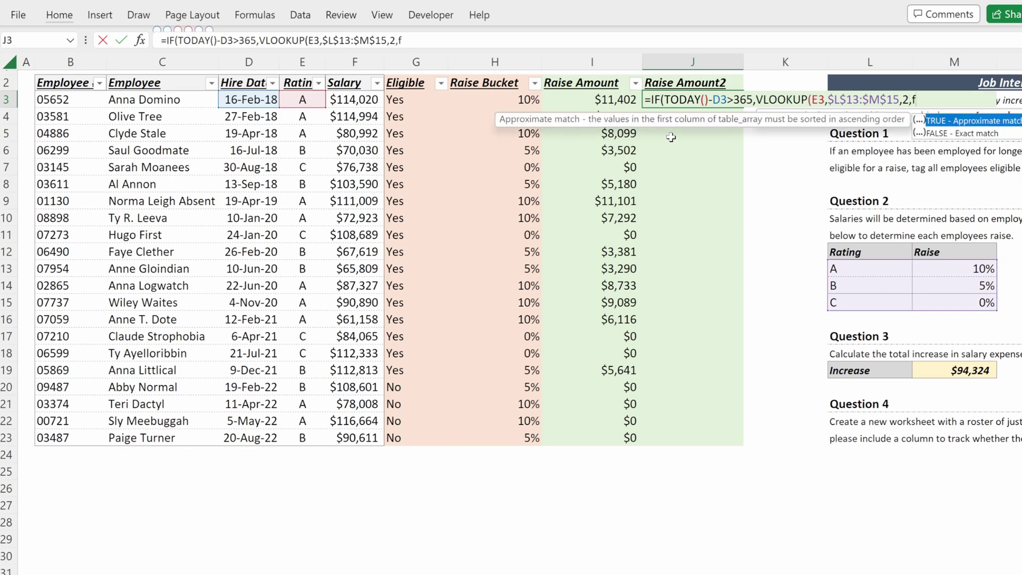
{"action": "type", "text": ")"}
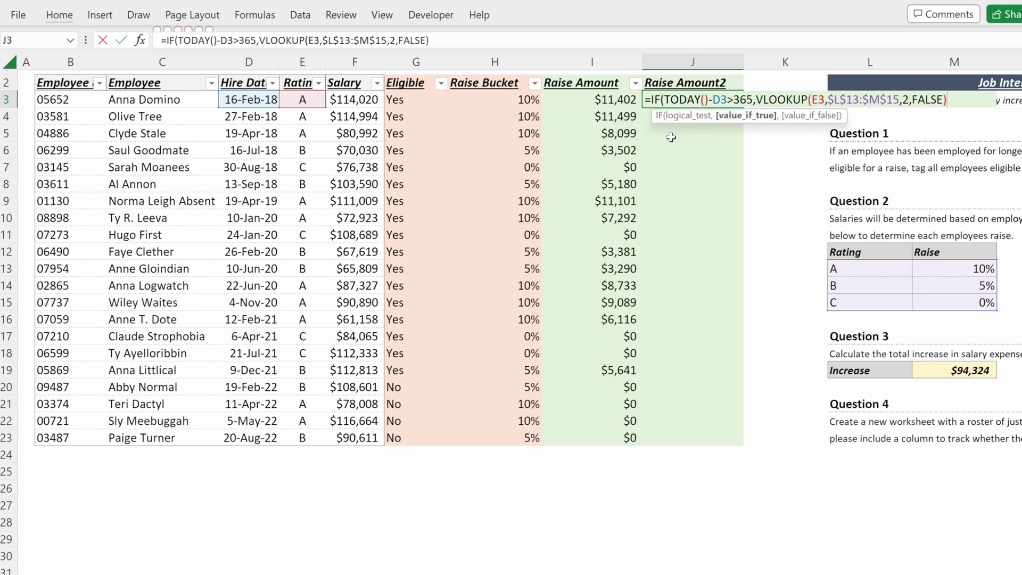
{"action": "type", "text": "*"}
{"action": "key", "text": "Left"}
{"action": "key", "text": "Left"}
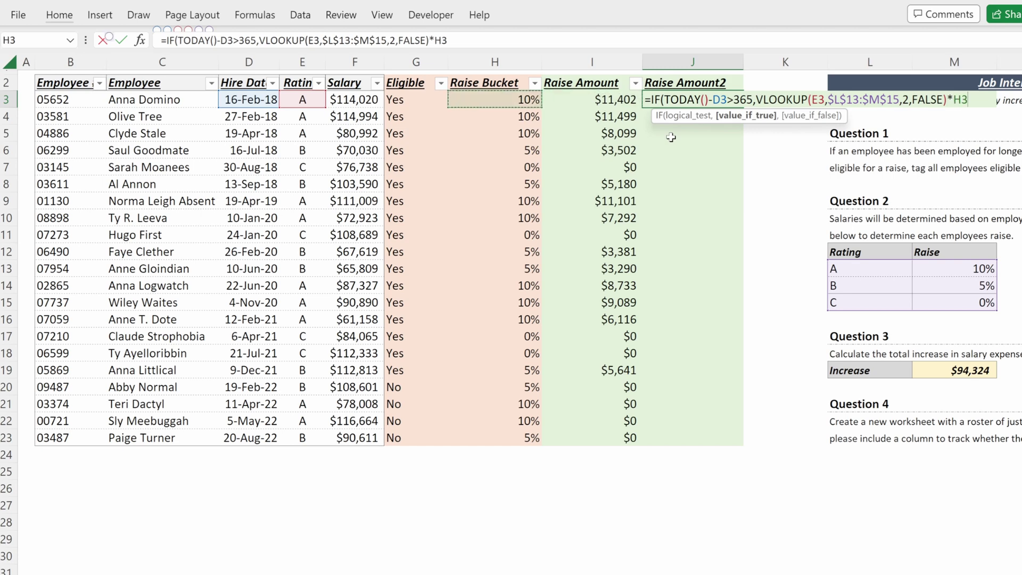
{"action": "key", "text": "Left"}
{"action": "key", "text": "Left"}
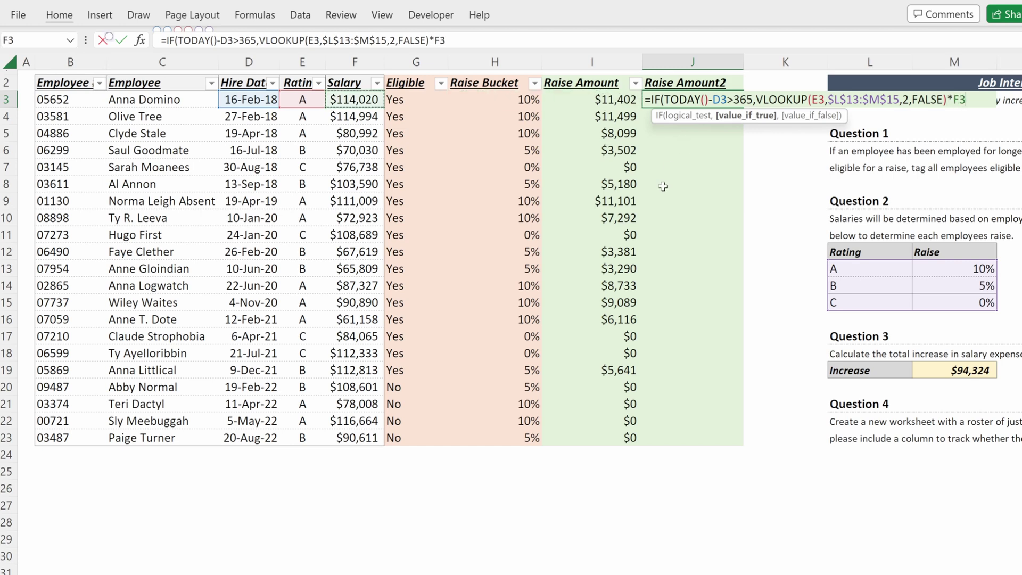
{"action": "type", "text": ",0"}
{"action": "key", "text": "Return"}
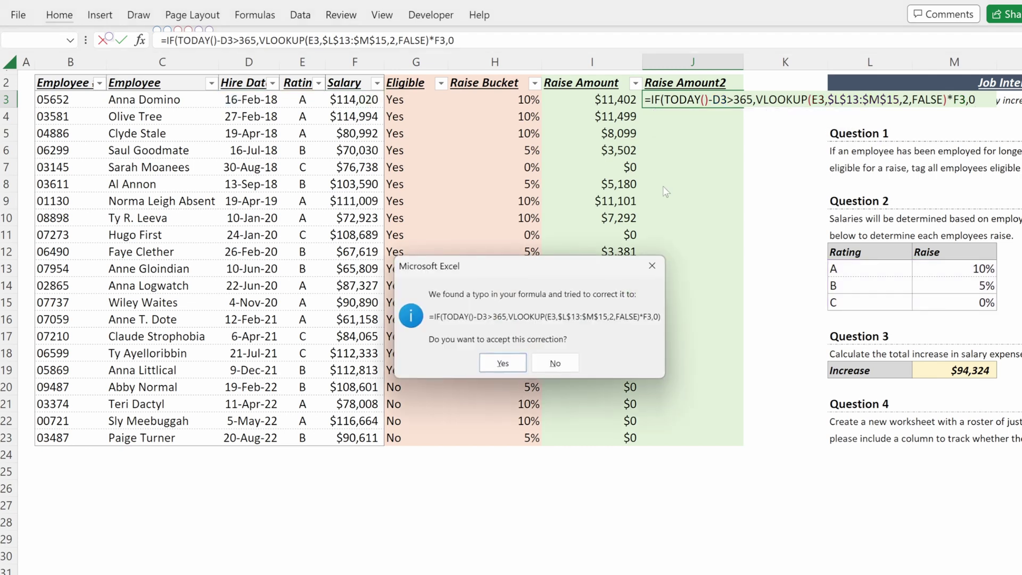
{"action": "key", "text": "Return"}
{"action": "key", "text": "ctrl+Down"}
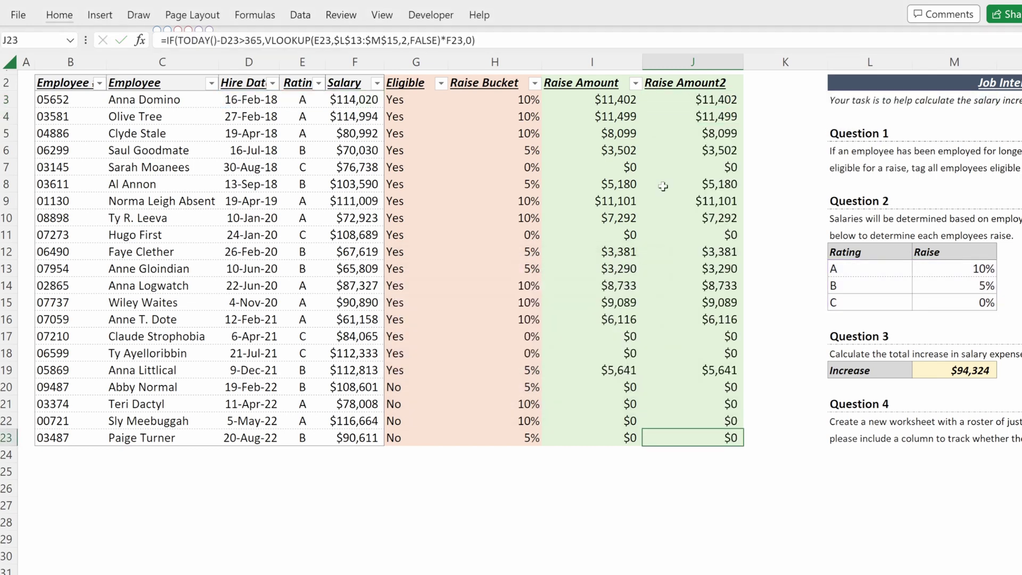
{"action": "key", "text": "Up"}
{"action": "key", "text": "Up"}
{"action": "key", "text": "Up"}
{"action": "key", "text": "Up"}
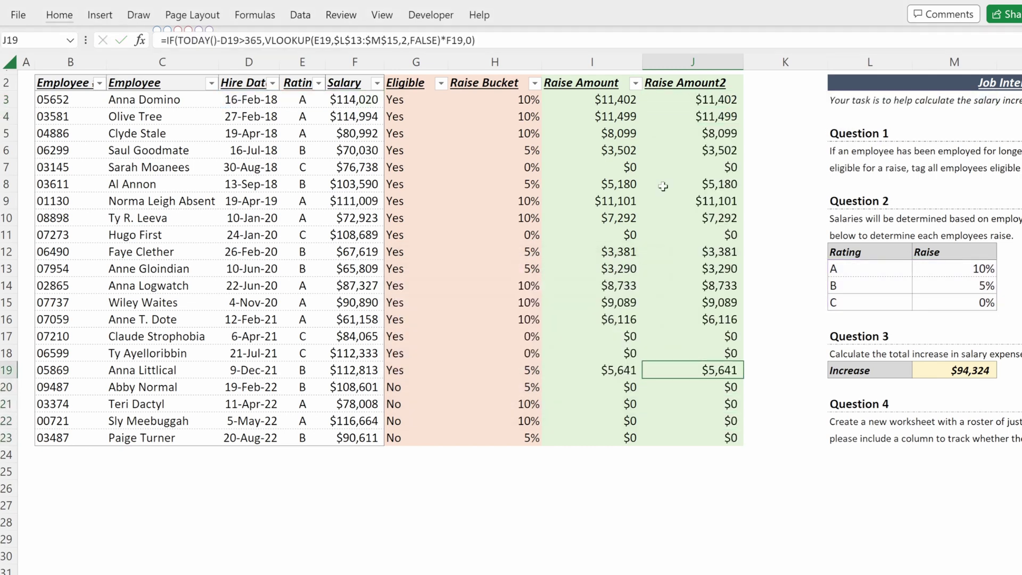
{"action": "key", "text": "Left"}
{"action": "key", "text": "F2"}
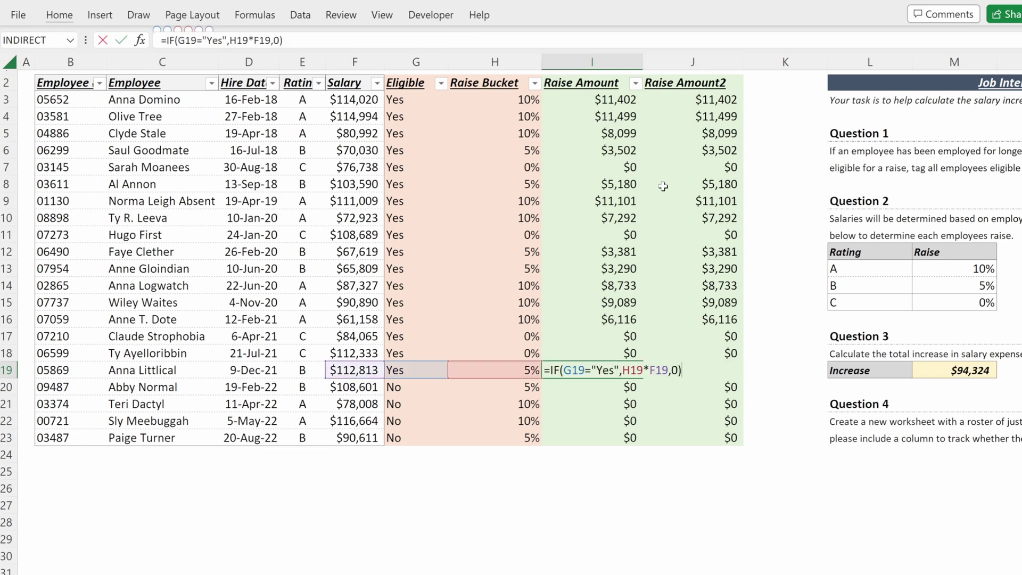
{"action": "key", "text": "Escape"}
{"action": "key", "text": "Right"}
{"action": "key", "text": "Left"}
{"action": "key", "text": "Left"}
{"action": "key", "text": "Left"}
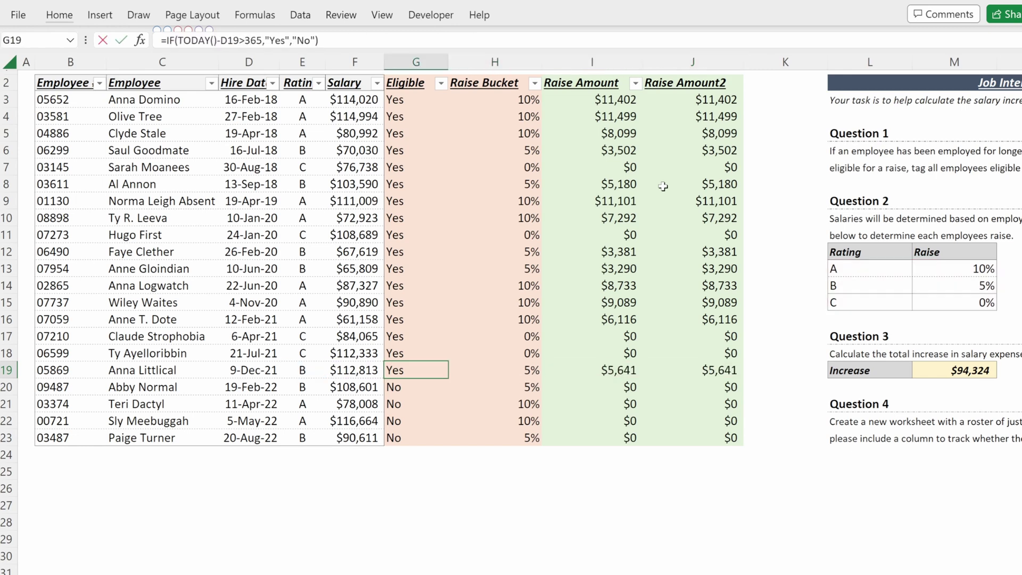
{"action": "key", "text": "Right"}
{"action": "key", "text": "Right"}
{"action": "key", "text": "Right"}
{"action": "key", "text": "F2"}
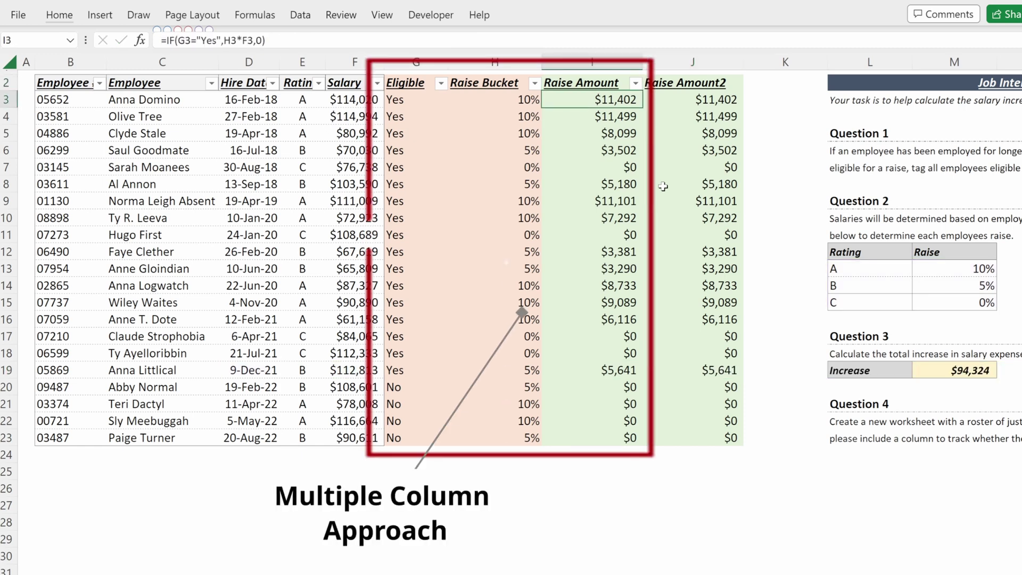
{"action": "key", "text": "F2"}
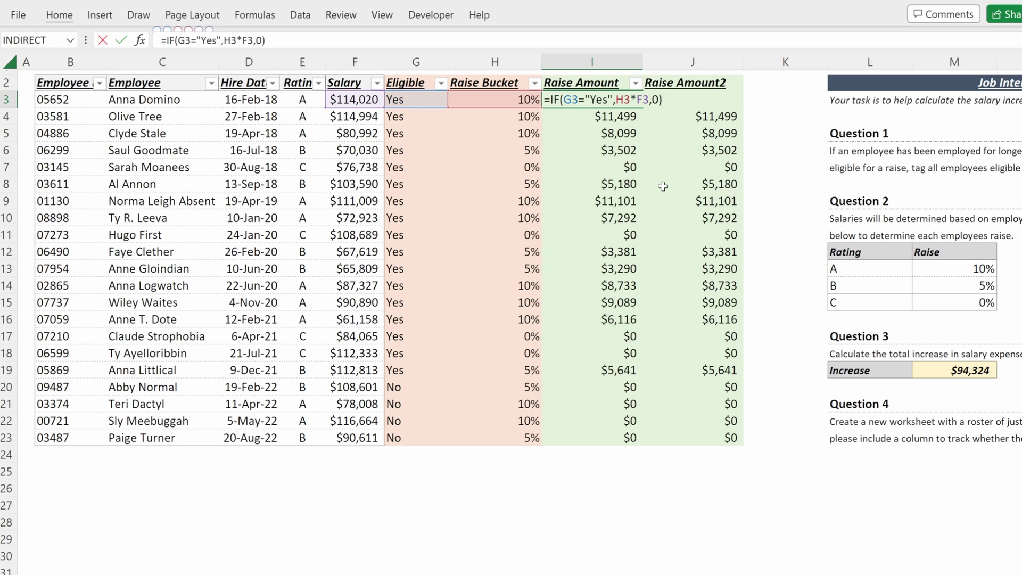
{"action": "key", "text": "Escape"}
{"action": "key", "text": "Left"}
{"action": "key", "text": "F2"}
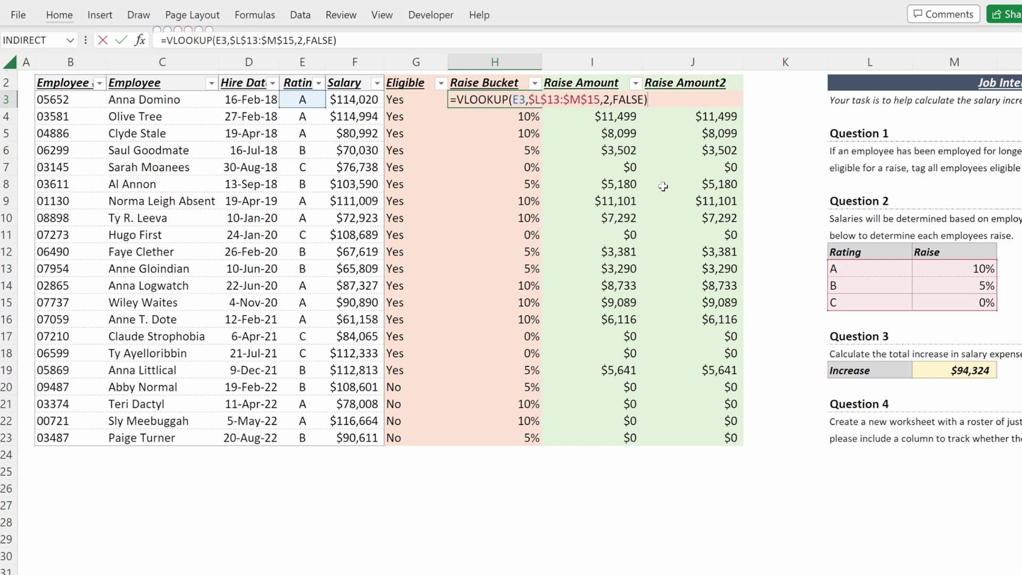
{"action": "key", "text": "Escape"}
{"action": "key", "text": "Left"}
{"action": "key", "text": "F2"}
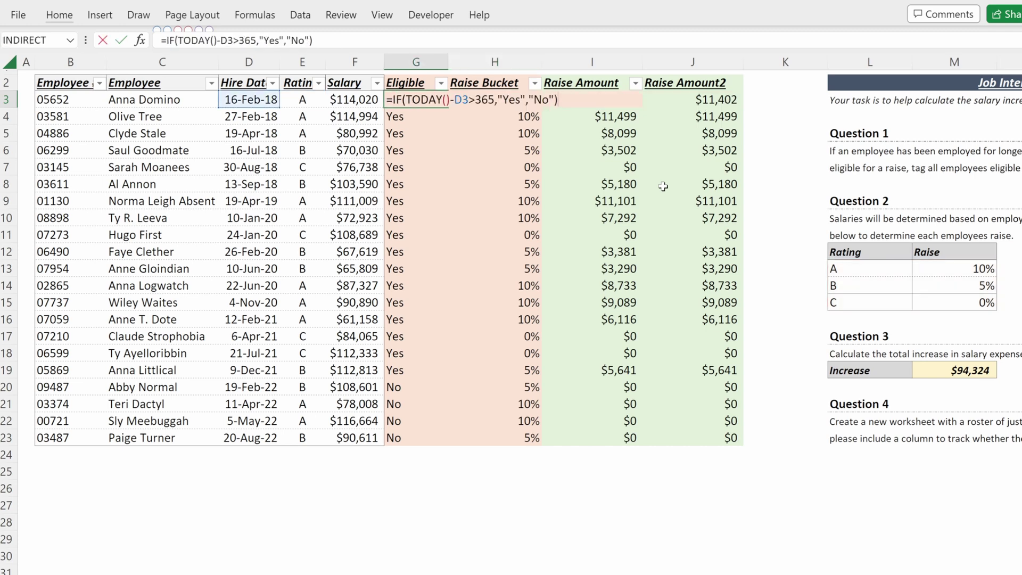
{"action": "key", "text": "Escape"}
{"action": "key", "text": "Right"}
{"action": "key", "text": "Right"}
{"action": "key", "text": "Right"}
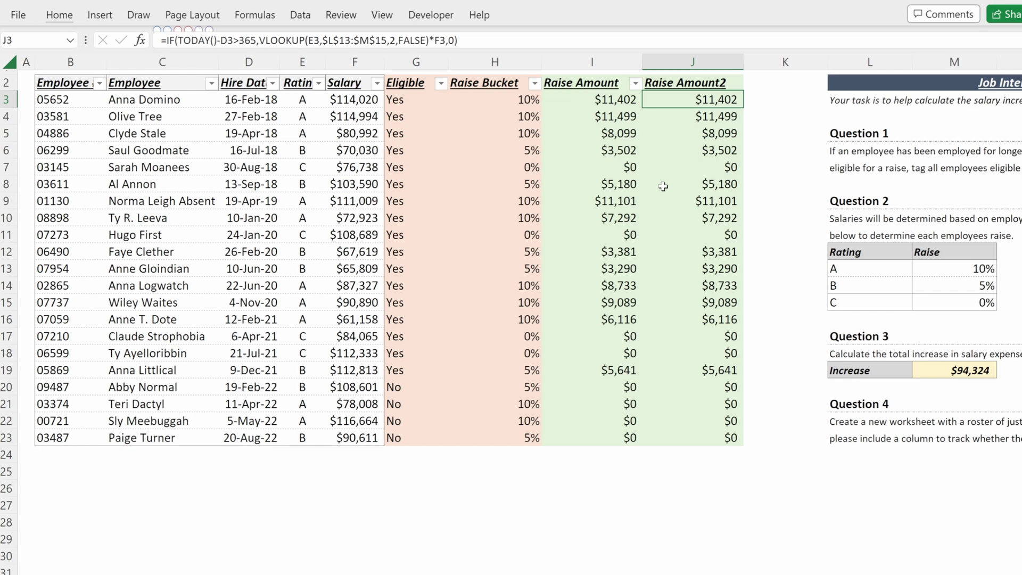
{"action": "key", "text": "F2"}
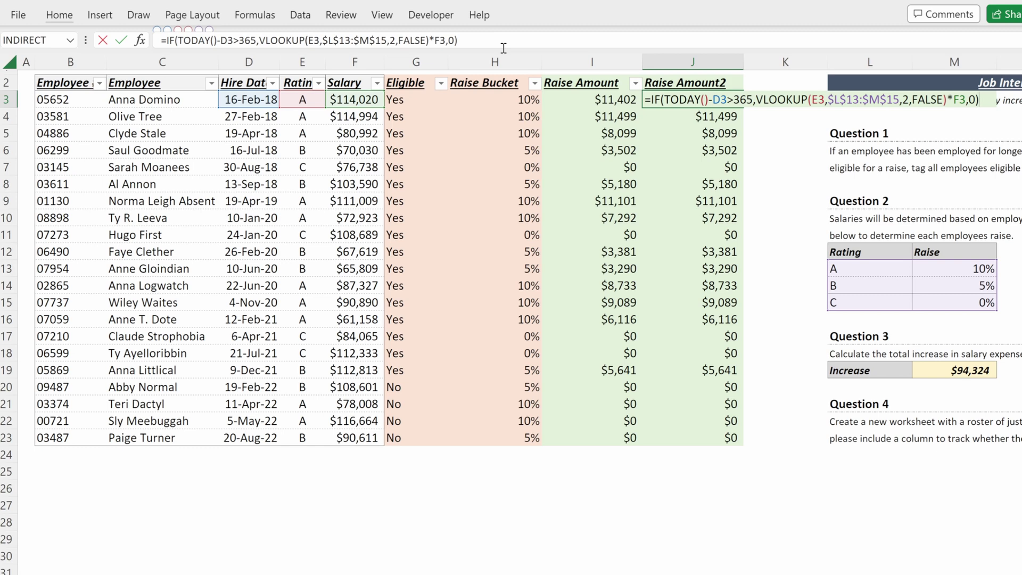
{"action": "key", "text": "Escape"}
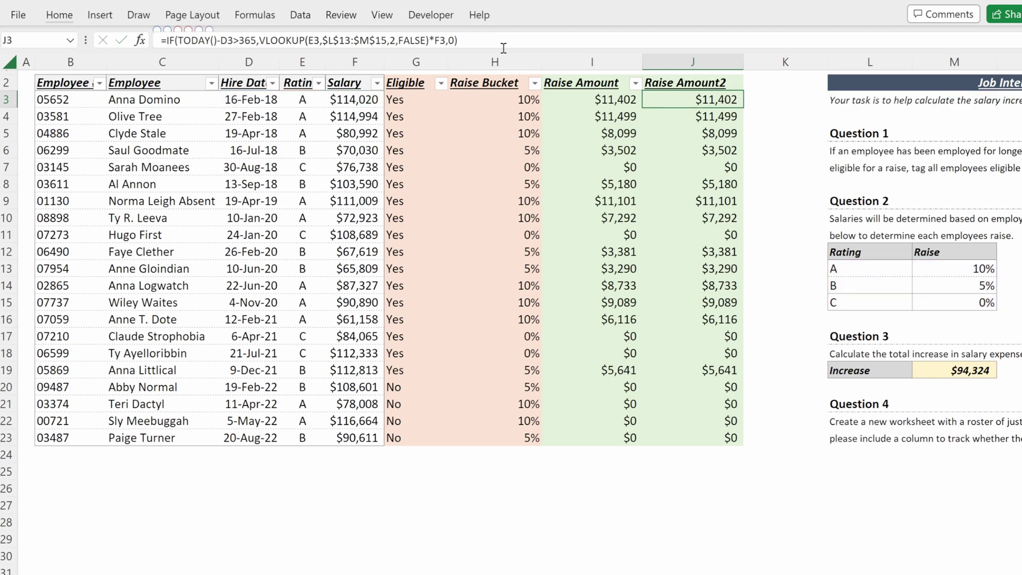
{"action": "left_click", "coordinate": [258, 15]}
{"action": "left_click", "coordinate": [748, 76]}
{"action": "left_click_drag", "start_coordinate": [684, 294], "coordinate": [669, 218]}
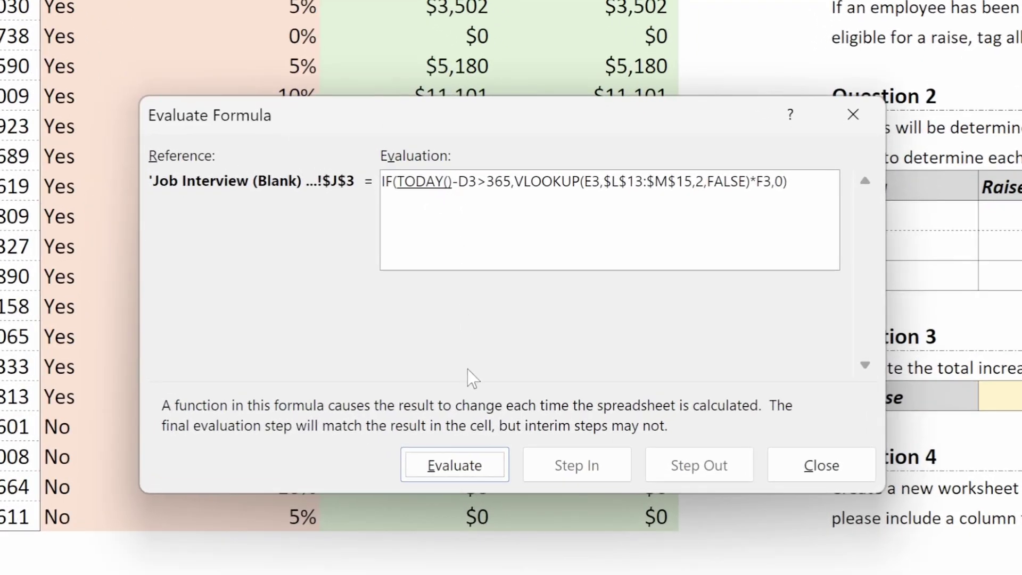
{"action": "left_click", "coordinate": [485, 467]}
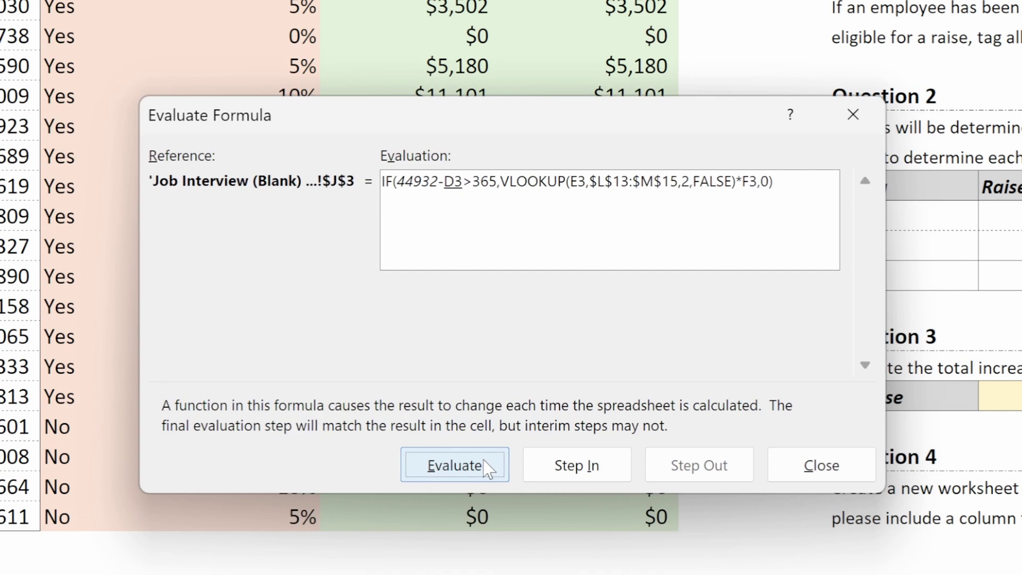
{"action": "left_click", "coordinate": [486, 469]}
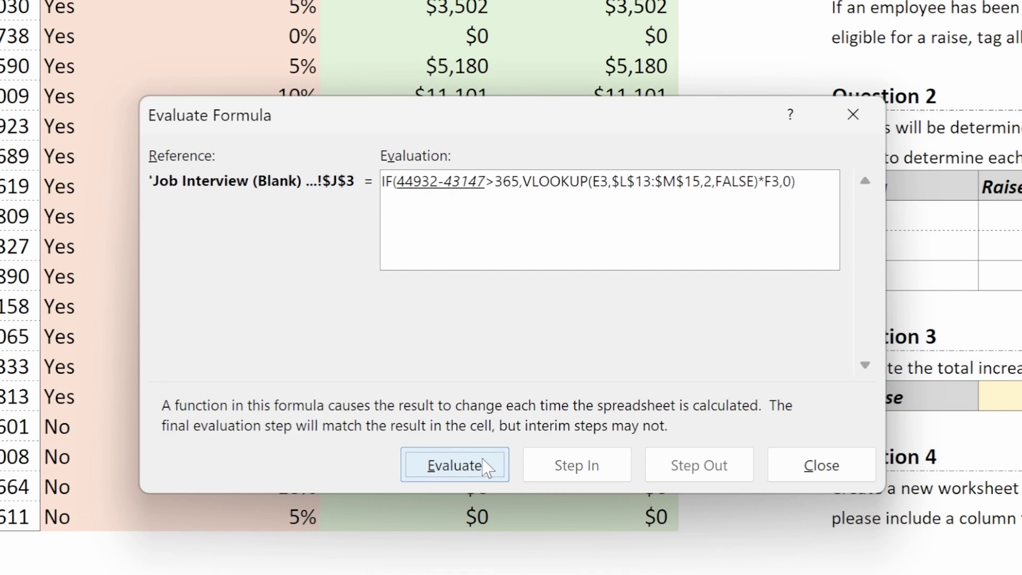
{"action": "left_click", "coordinate": [485, 468]}
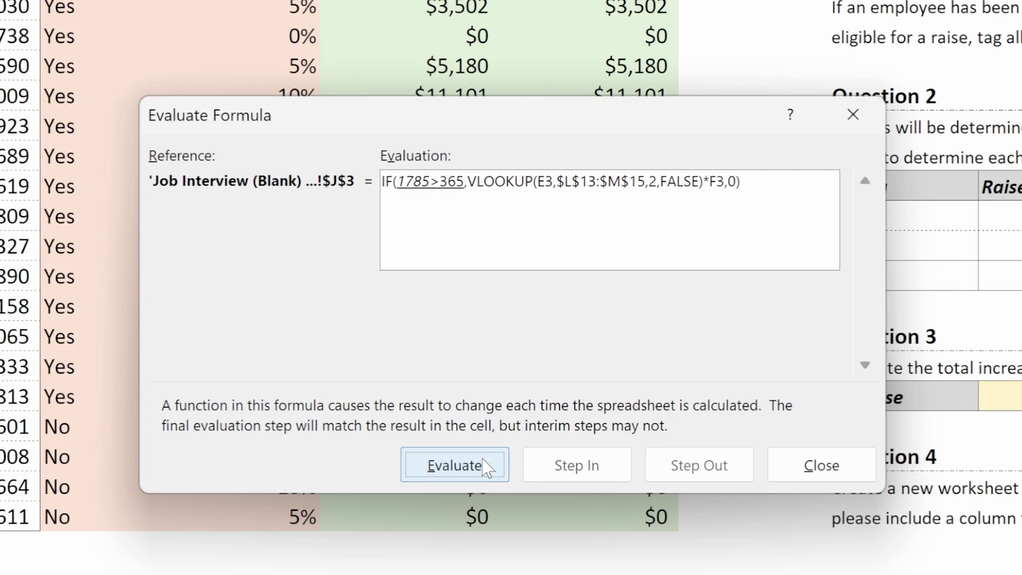
{"action": "left_click", "coordinate": [485, 468]}
{"action": "left_click", "coordinate": [482, 459]}
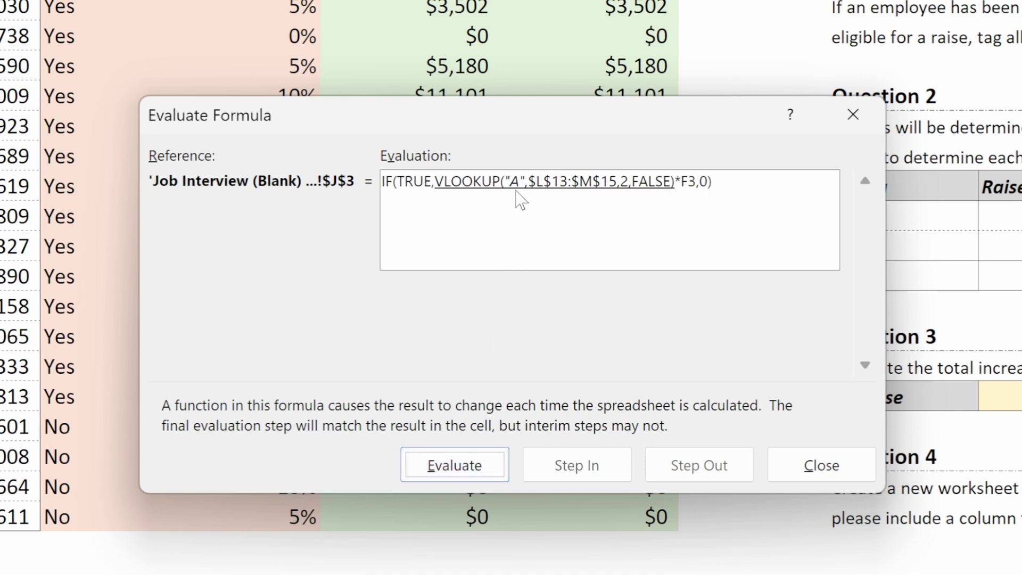
{"action": "left_click", "coordinate": [472, 468]}
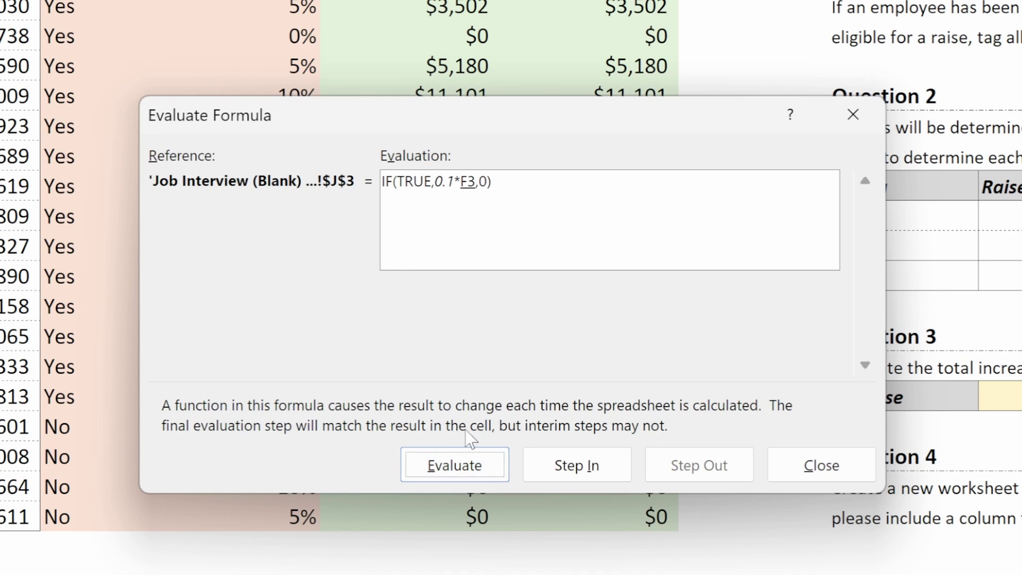
{"action": "left_click", "coordinate": [468, 465]}
{"action": "left_click", "coordinate": [469, 464]}
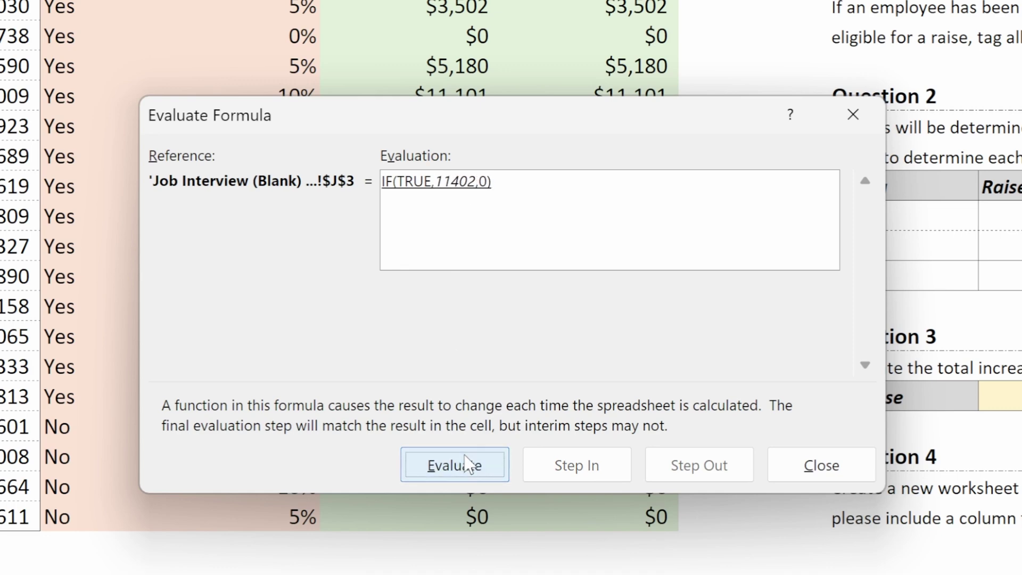
{"action": "left_click", "coordinate": [469, 464]}
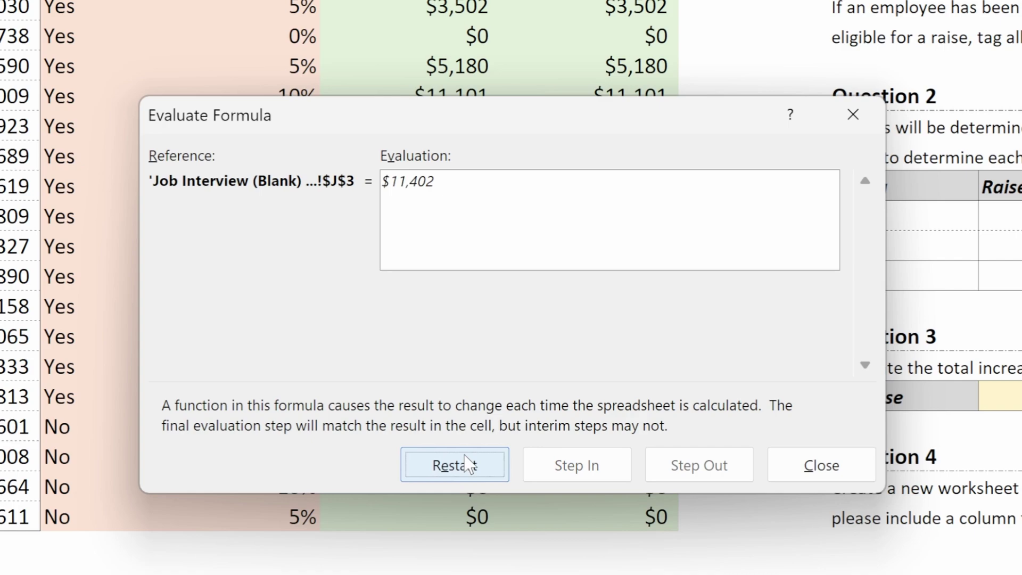
{"action": "left_click", "coordinate": [822, 465]}
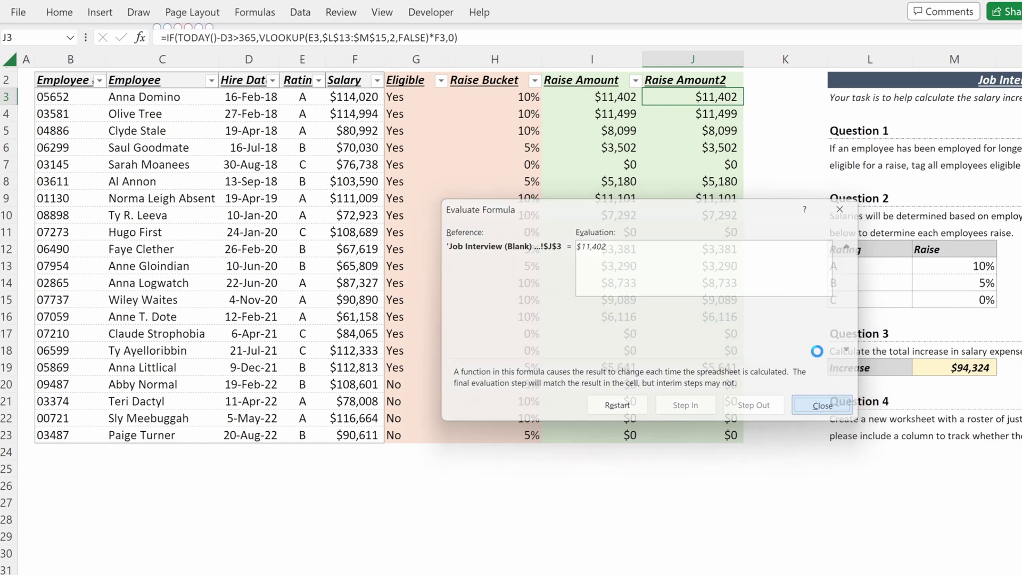
Insert an empty column I before the Raise Amount column.
{"action": "key", "text": "Right"}
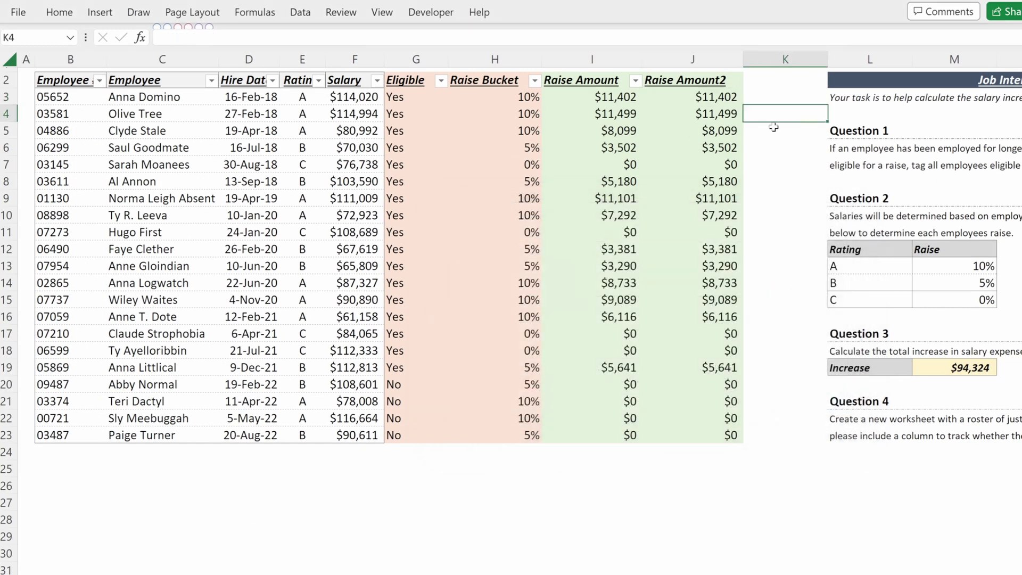
{"action": "key", "text": "Down"}
{"action": "key", "text": "Left"}
Copy the Raise Bucket column H and paste it into the new column I.
{"action": "key", "text": "Left"}
{"action": "key", "text": "Left"}
{"action": "key", "text": "Right"}
{"action": "key", "text": "ctrl+space"}
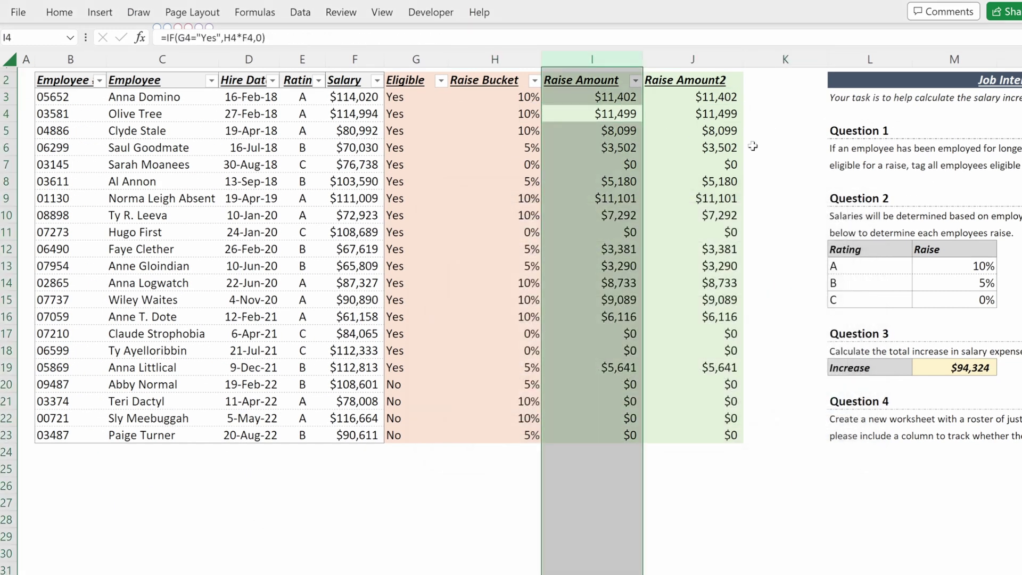
{"action": "key", "text": "ctrl+shift+equal"}
{"action": "key", "text": "Left"}
{"action": "key", "text": "ctrl+space"}
{"action": "key", "text": "ctrl+c"}
{"action": "key", "text": "Right"}
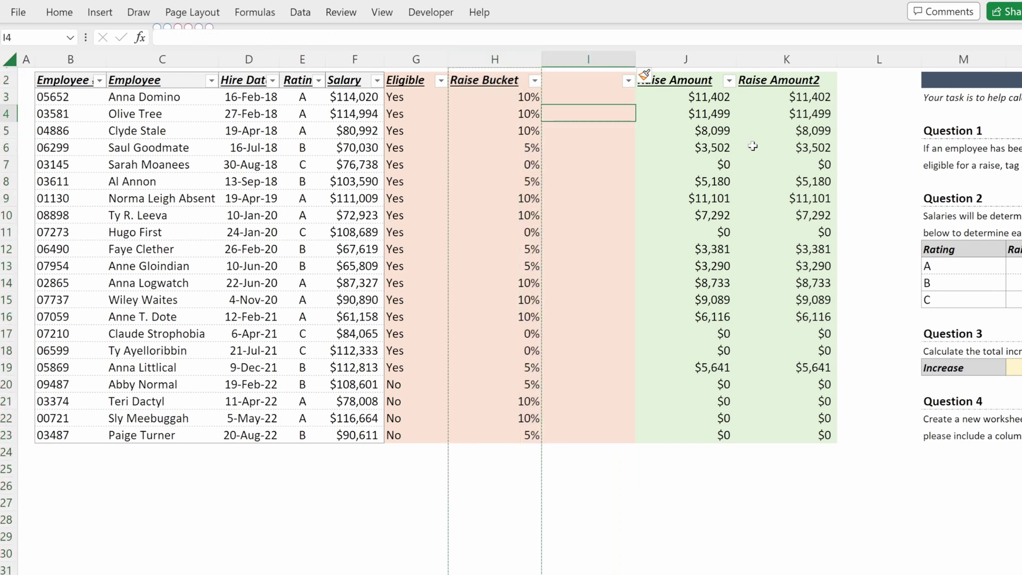
{"action": "key", "text": "ctrl+space"}
{"action": "key", "text": "ctrl+v"}
{"action": "key", "text": "Down"}
{"action": "key", "text": "Down"}
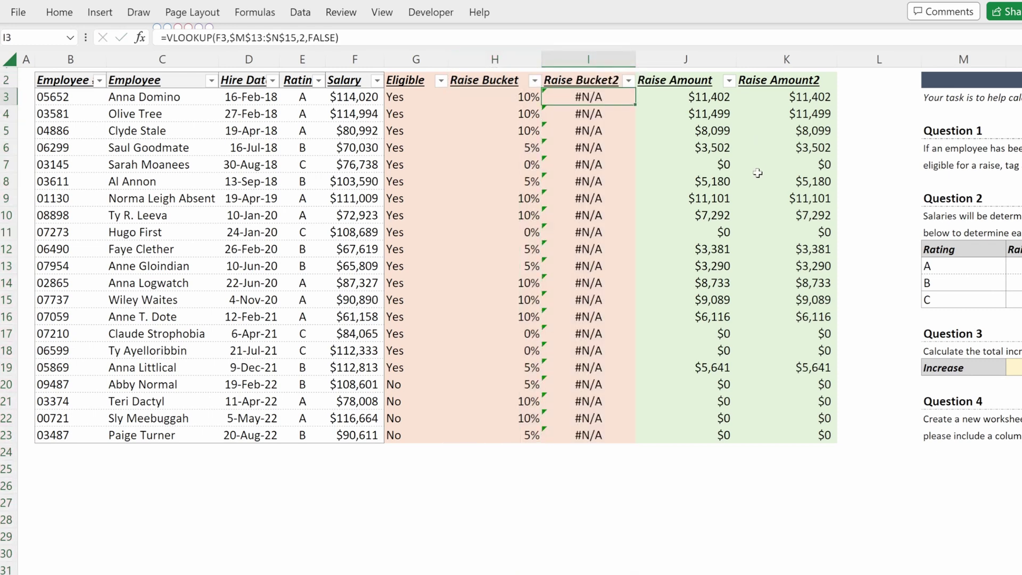
In I3 start =IF(TODAY()-D3>365,VLOOKUP(E3, using autocomplete for TODAY and VLOOKUP.
{"action": "type", "text": "=IF(to"}
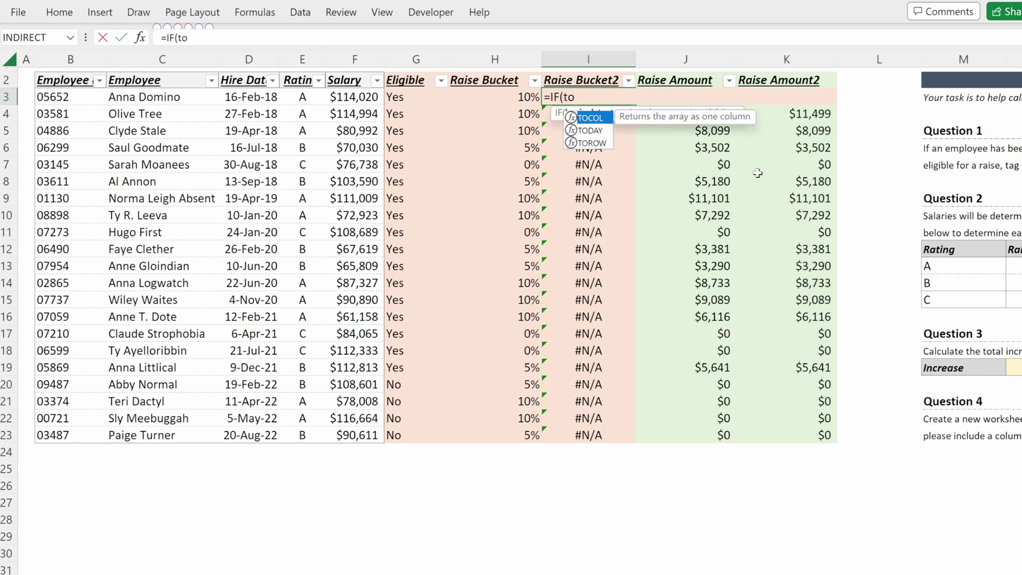
{"action": "type", "text": "da"}
{"action": "key", "text": "Tab"}
{"action": "type", "text": ")-"}
{"action": "key", "text": "Left"}
{"action": "key", "text": "Left"}
{"action": "key", "text": "Left"}
{"action": "key", "text": "Left"}
{"action": "key", "text": "Left"}
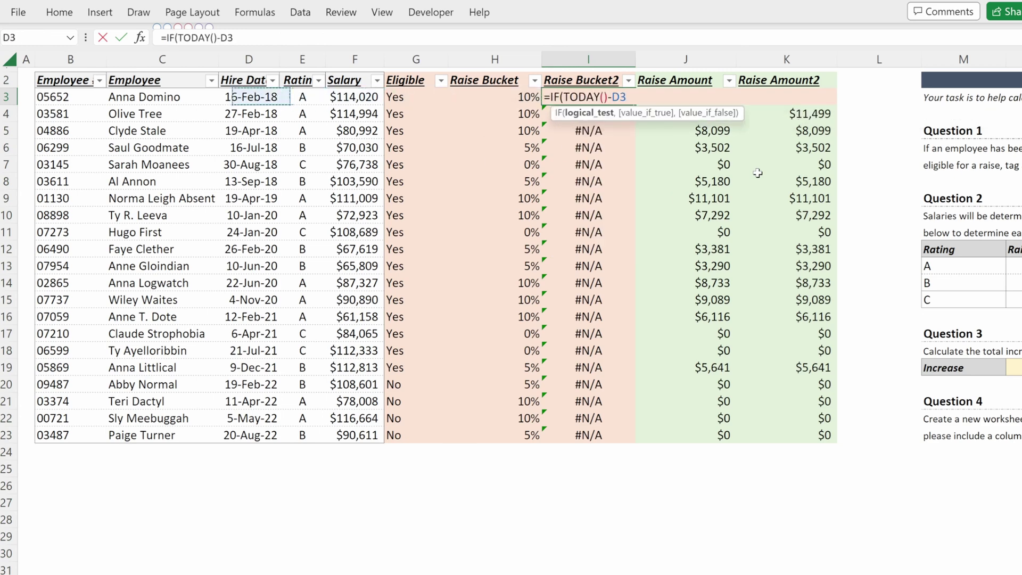
{"action": "type", "text": ">365,"}
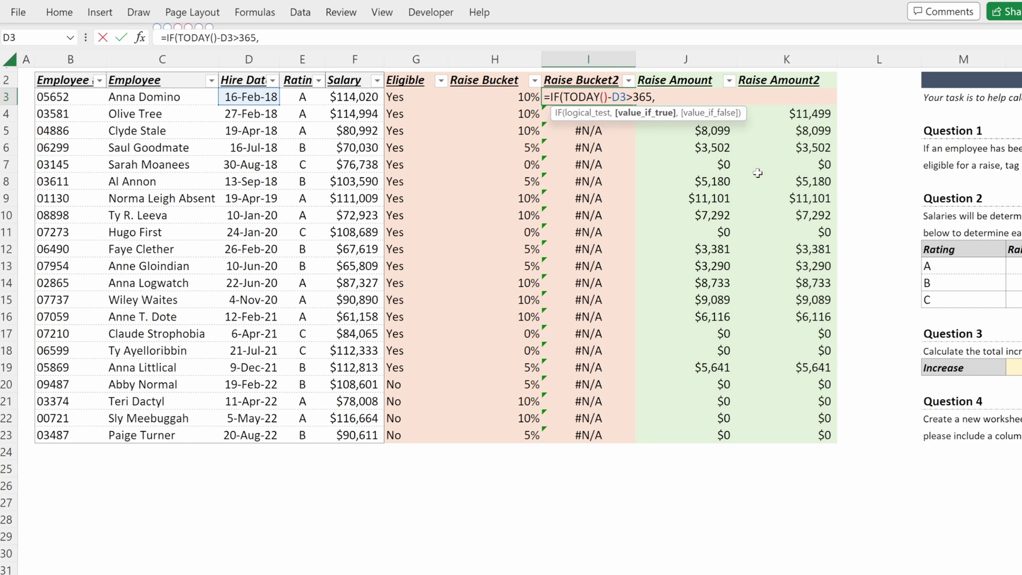
{"action": "type", "text": "vl"}
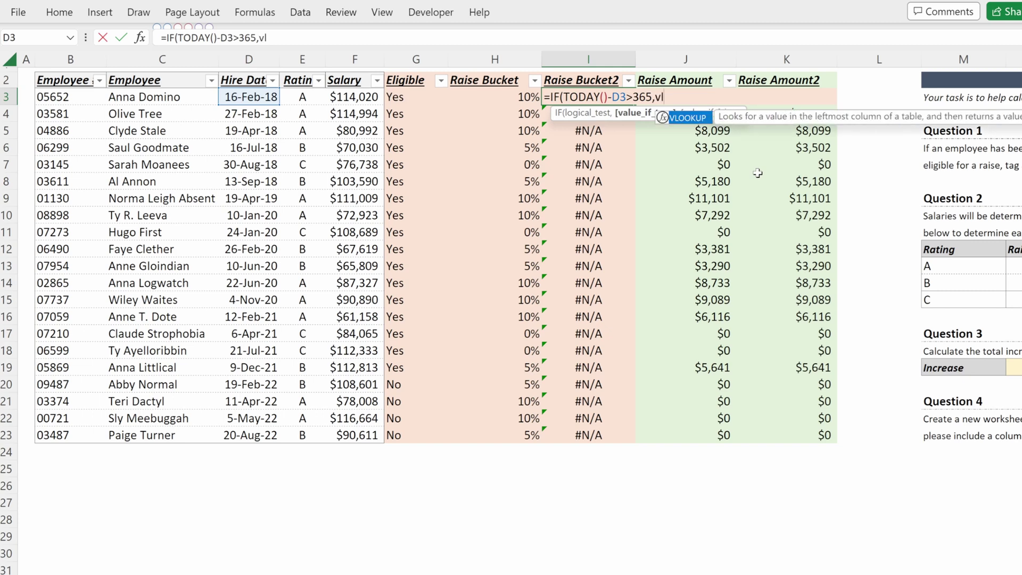
{"action": "key", "text": "Tab"}
{"action": "key", "text": "Left"}
{"action": "key", "text": "Left"}
{"action": "key", "text": "Left"}
{"action": "key", "text": "Left"}
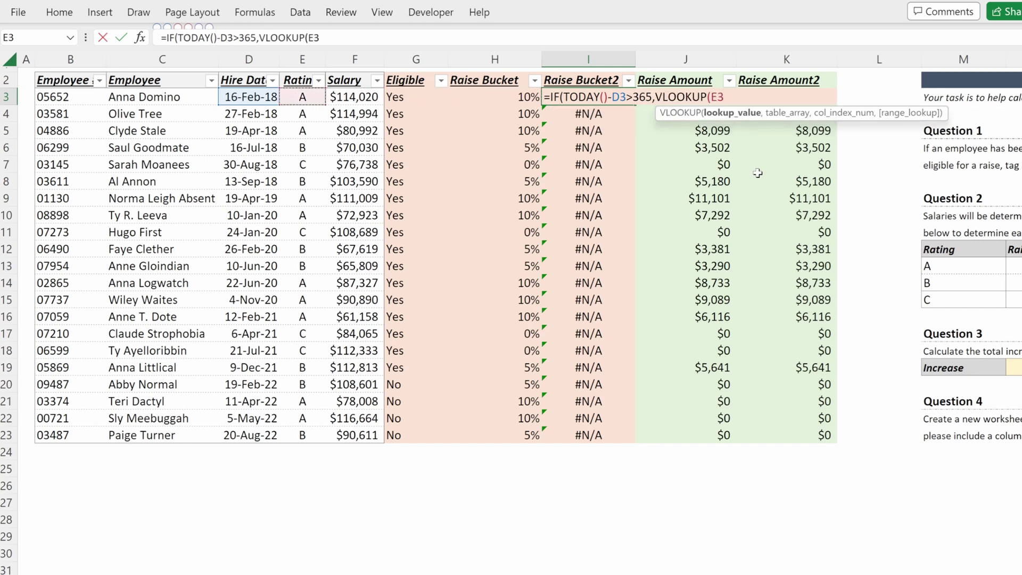
{"action": "type", "text": ","}
Finish the lookup with absolute $M$13:$N$15, column 2, exact match, else 0, and commit.
{"action": "key", "text": "Right"}
{"action": "key", "text": "Right"}
{"action": "key", "text": "Right"}
{"action": "key", "text": "Right"}
{"action": "key", "text": "Down"}
{"action": "key", "text": "Down"}
{"action": "key", "text": "Down"}
{"action": "key", "text": "Down"}
{"action": "key", "text": "Down"}
{"action": "key", "text": "Down"}
{"action": "key", "text": "Down"}
{"action": "key", "text": "Down"}
{"action": "key", "text": "Down"}
{"action": "key", "text": "Down"}
{"action": "key", "text": "Down"}
{"action": "key", "text": "Down"}
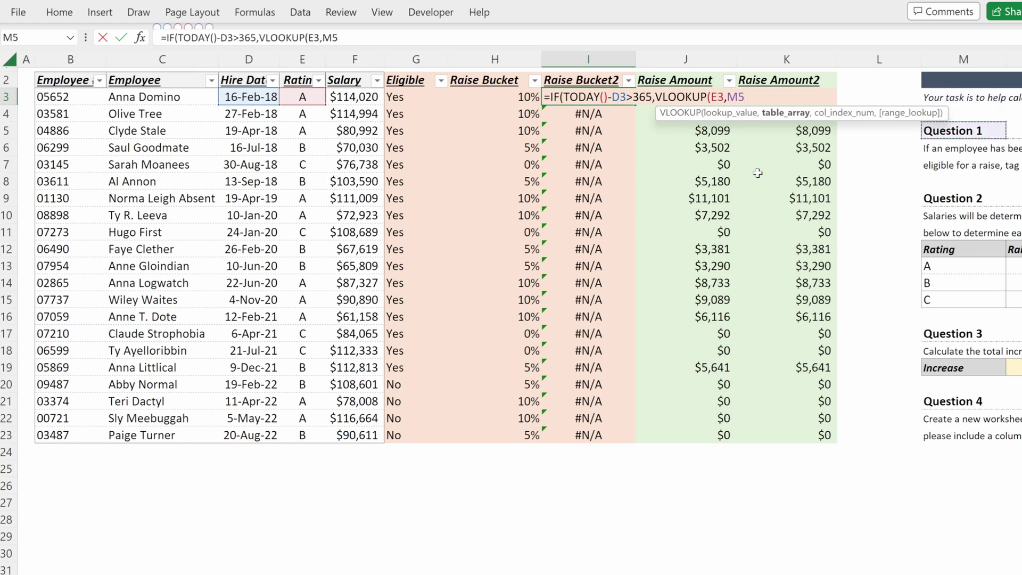
{"action": "key", "text": "Up"}
{"action": "key", "text": "Up"}
{"action": "key", "text": "shift+Right"}
{"action": "key", "text": "shift+Down"}
{"action": "key", "text": "shift+Down"}
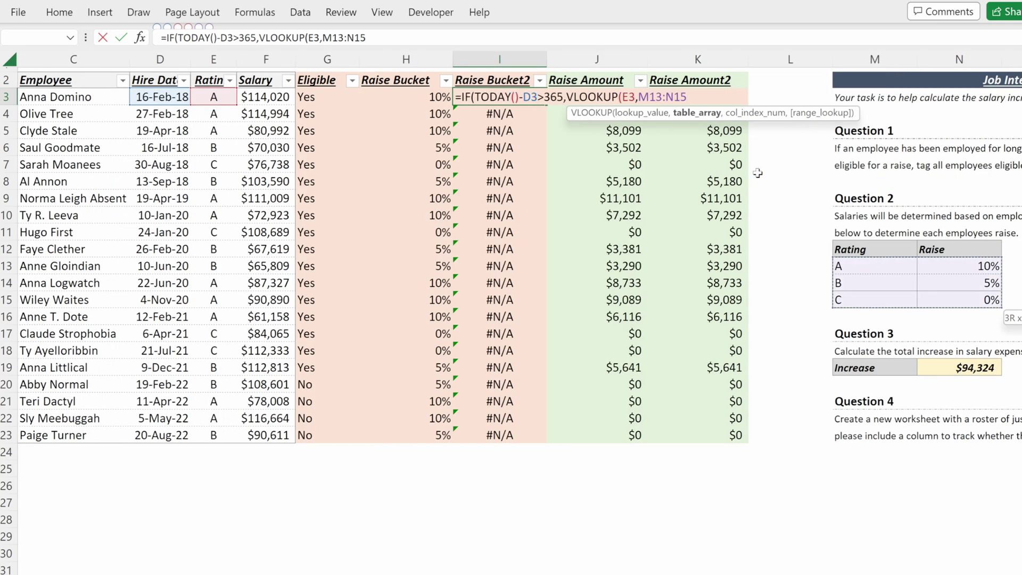
{"action": "key", "text": "F4"}
{"action": "type", "text": ",2,"}
{"action": "key", "text": "Down"}
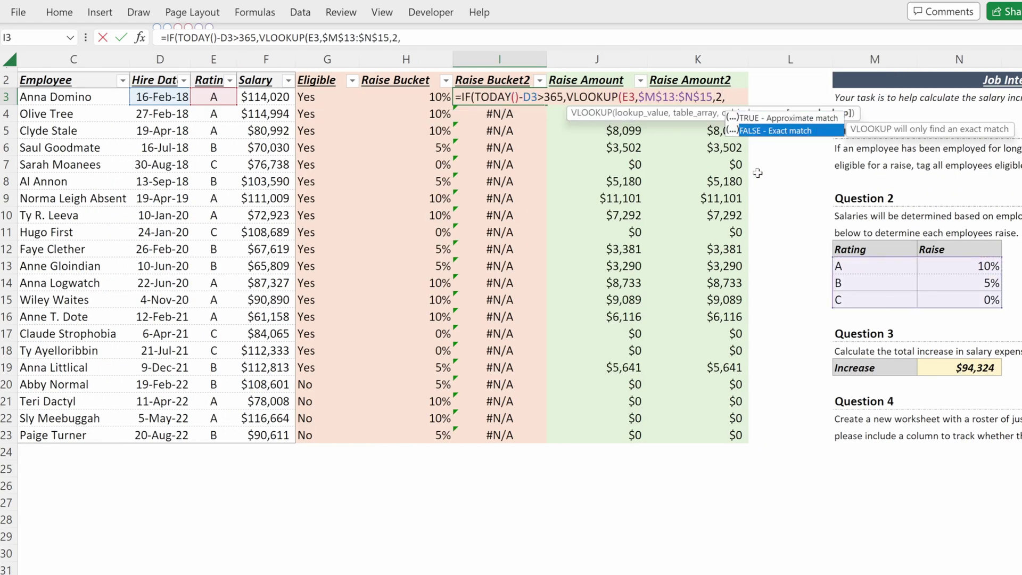
{"action": "key", "text": "Tab"}
{"action": "type", "text": "),0"}
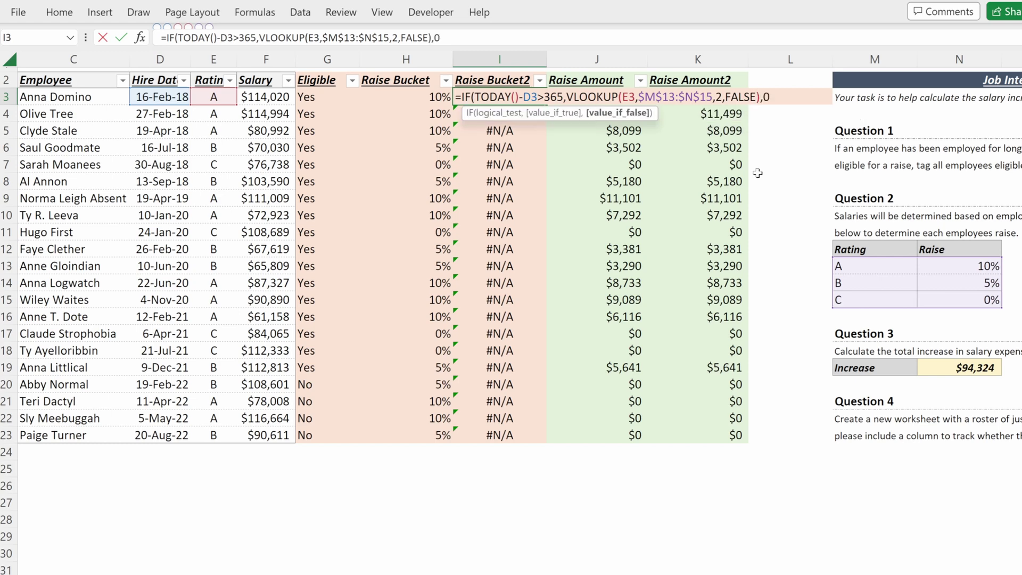
{"action": "key", "text": "Return"}
{"action": "key", "text": "Return"}
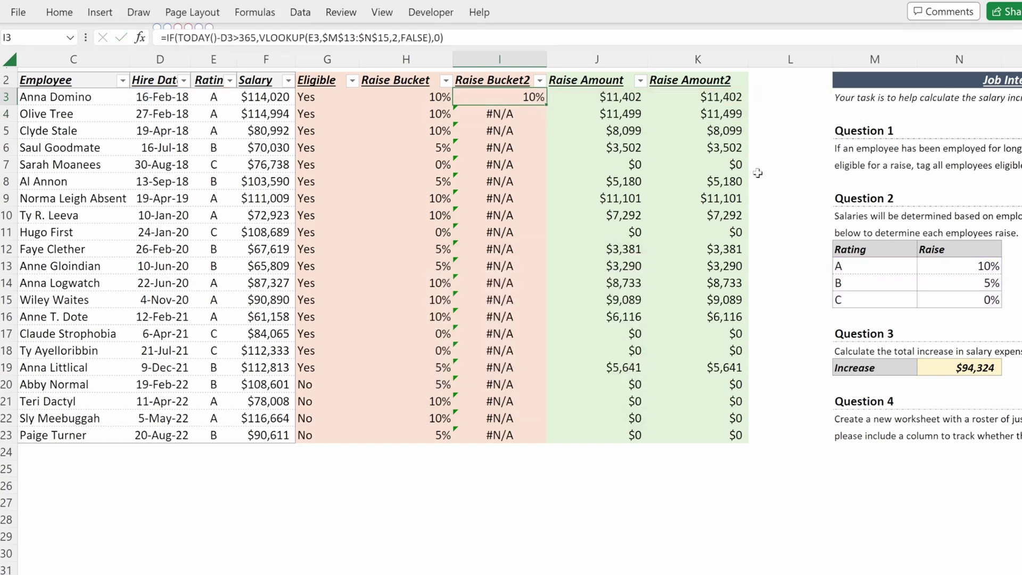
Fill the I3 formula down through I23 with Ctrl+D.
{"action": "key", "text": "ctrl+shift+Down"}
{"action": "key", "text": "ctrl+d"}
{"action": "key", "text": "ctrl+Down"}
{"action": "key", "text": "Up"}
{"action": "key", "text": "Up"}
{"action": "key", "text": "Up"}
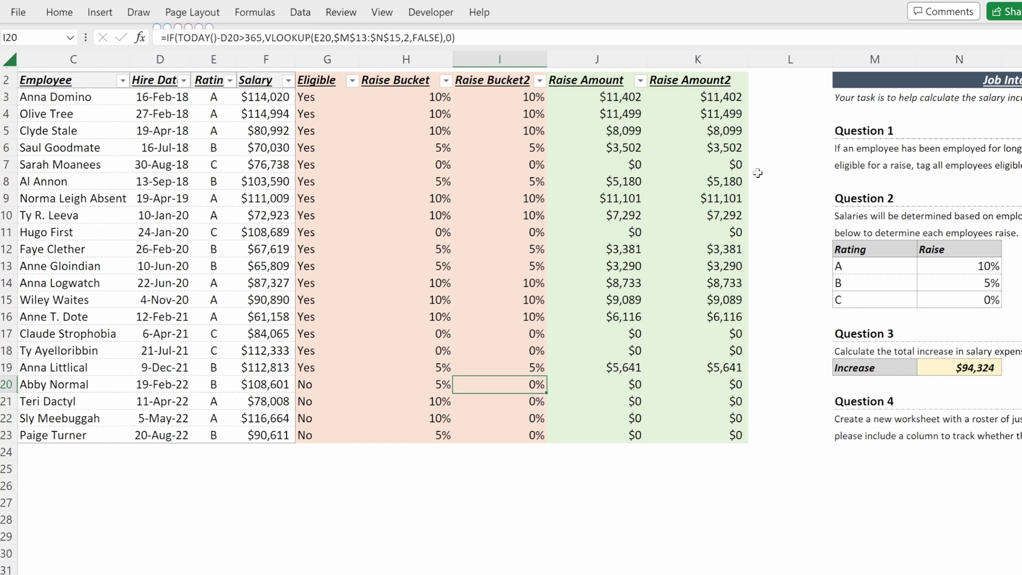
Spot-check the filled Raise Bucket2 formulas in rows 18–23.
{"action": "key", "text": "Up"}
{"action": "key", "text": "Up"}
{"action": "key", "text": "Down"}
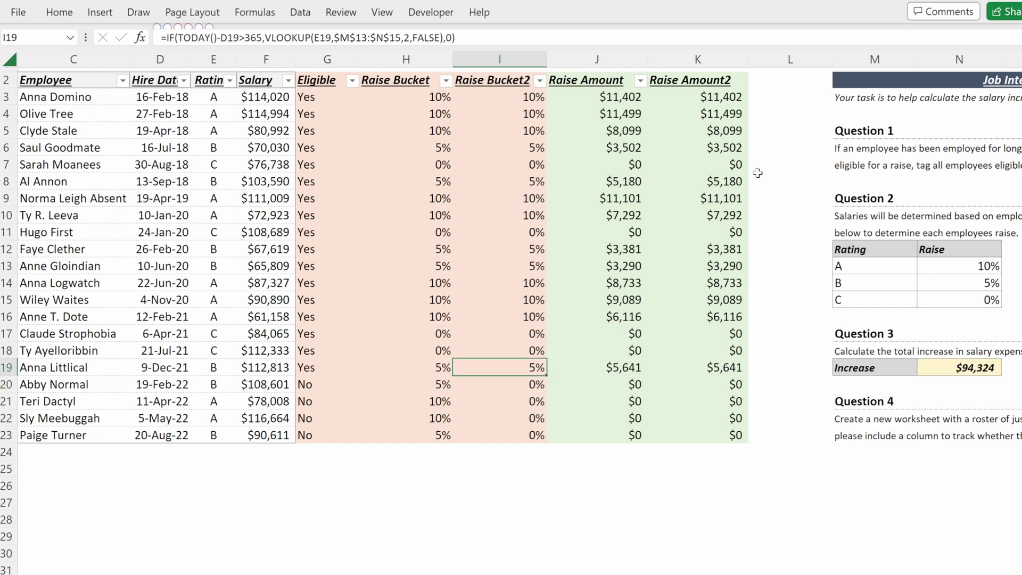
{"action": "key", "text": "Down"}
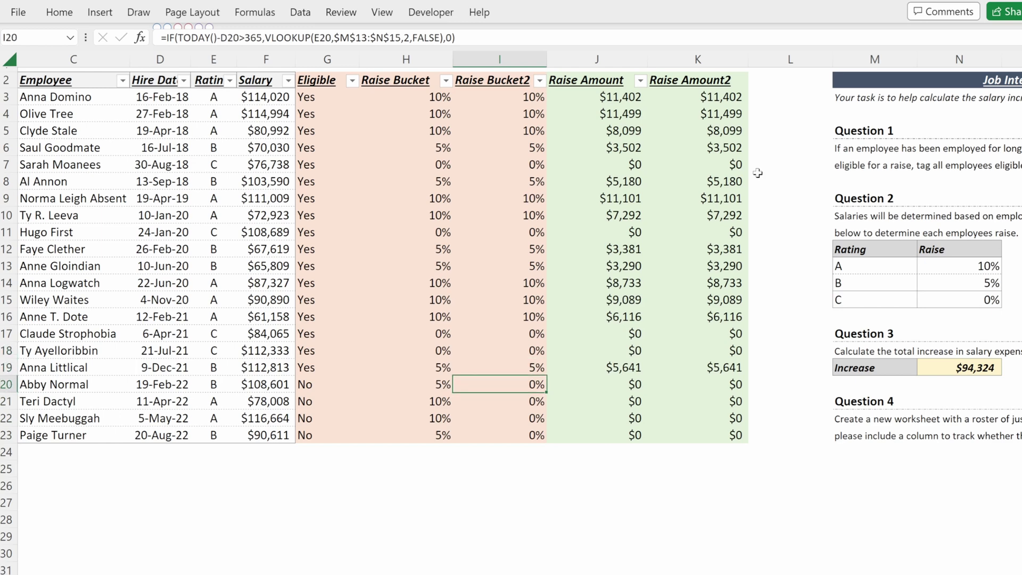
{"action": "key", "text": "F2"}
{"action": "key", "text": "Return"}
{"action": "key", "text": "F2"}
{"action": "key", "text": "Return"}
{"action": "key", "text": "F2"}
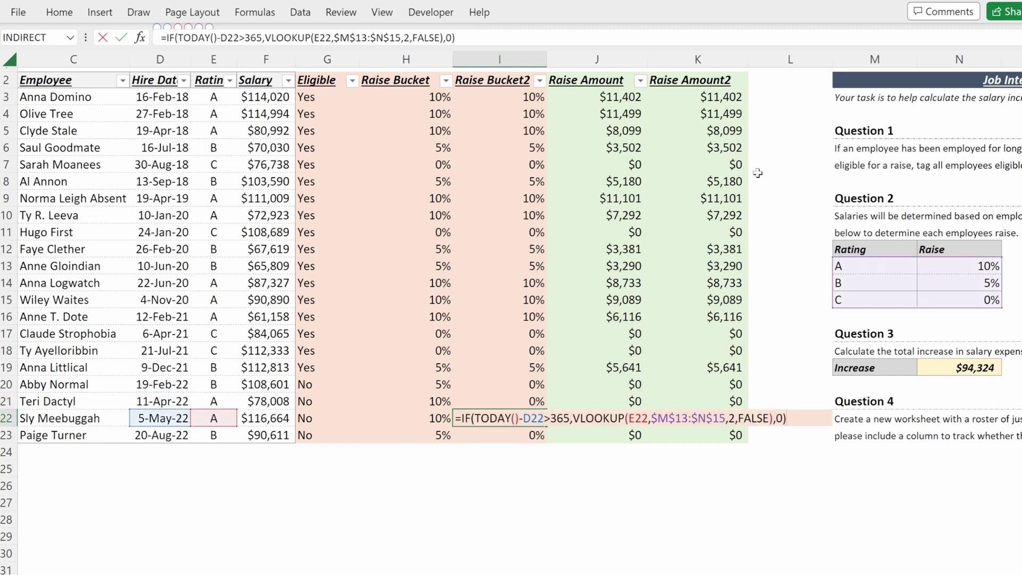
{"action": "key", "text": "Return"}
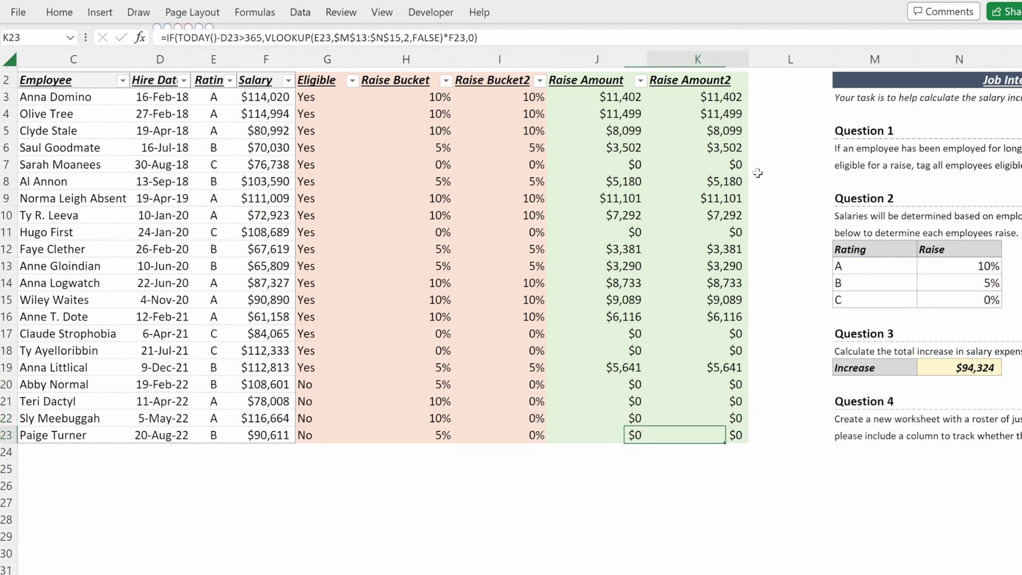
{"action": "key", "text": "ctrl+shift+Up"}
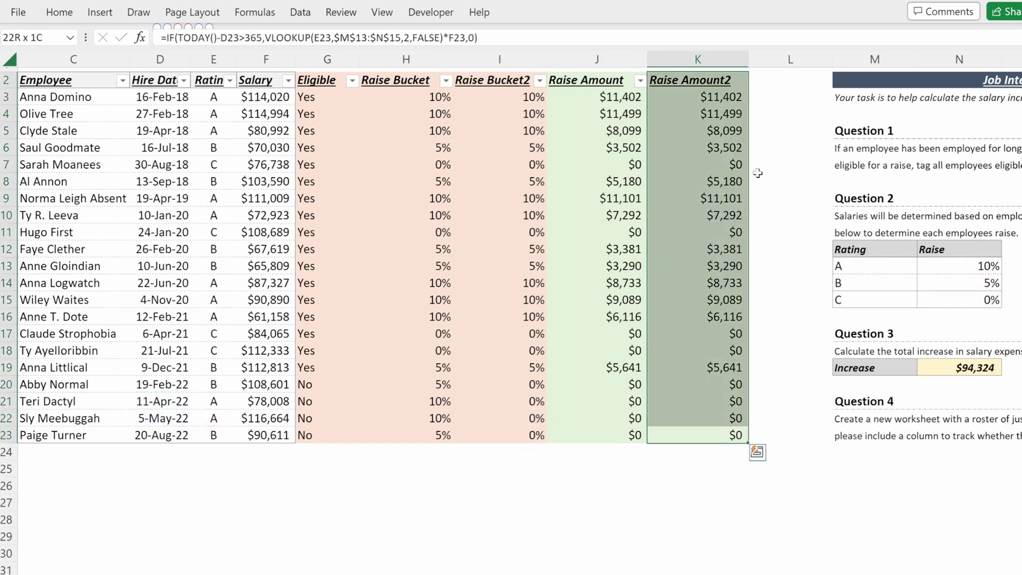
{"action": "key", "text": "Return"}
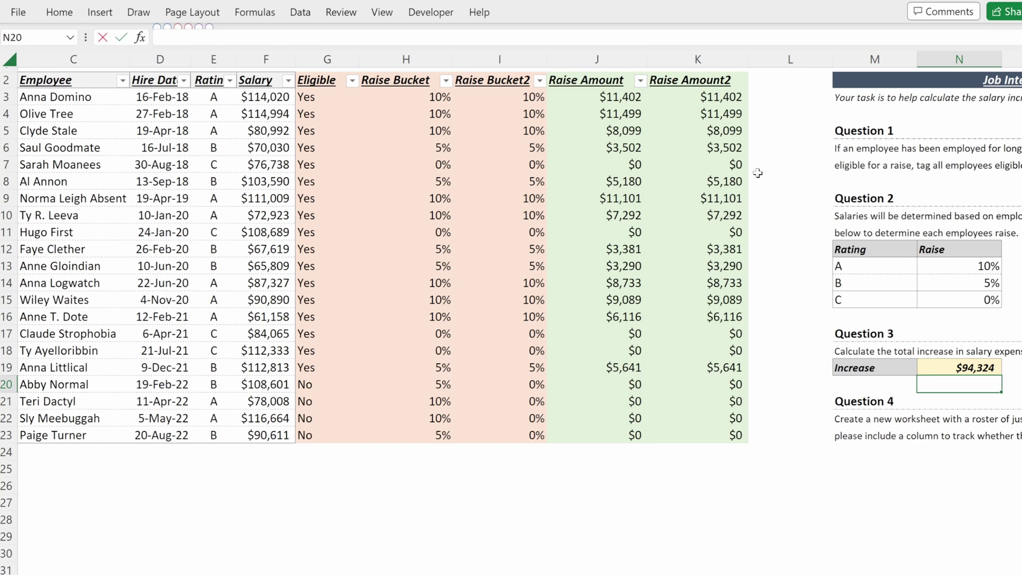
Enter =SUMPRODUCT(F3:F23,I3:I23) in the cell below the Increase total.
{"action": "type", "text": "=sumpr"}
{"action": "key", "text": "Tab"}
{"action": "key", "text": "Left"}
{"action": "key", "text": "Left"}
{"action": "key", "text": "Left"}
{"action": "key", "text": "Left"}
{"action": "key", "text": "Left"}
{"action": "key", "text": "Left"}
{"action": "key", "text": "Left"}
{"action": "key", "text": "Left"}
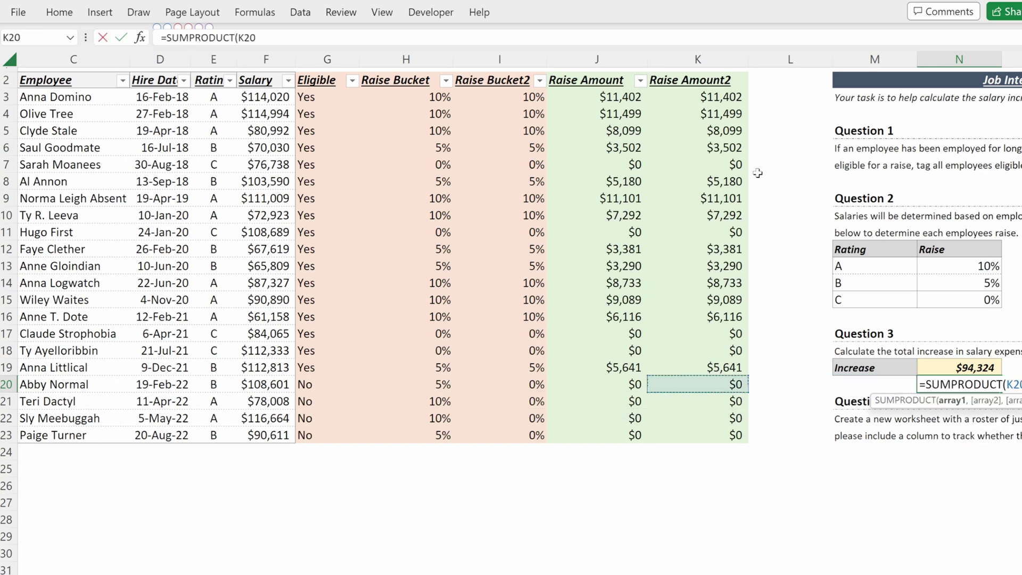
{"action": "key", "text": "Down"}
{"action": "key", "text": "Down"}
{"action": "key", "text": "Down"}
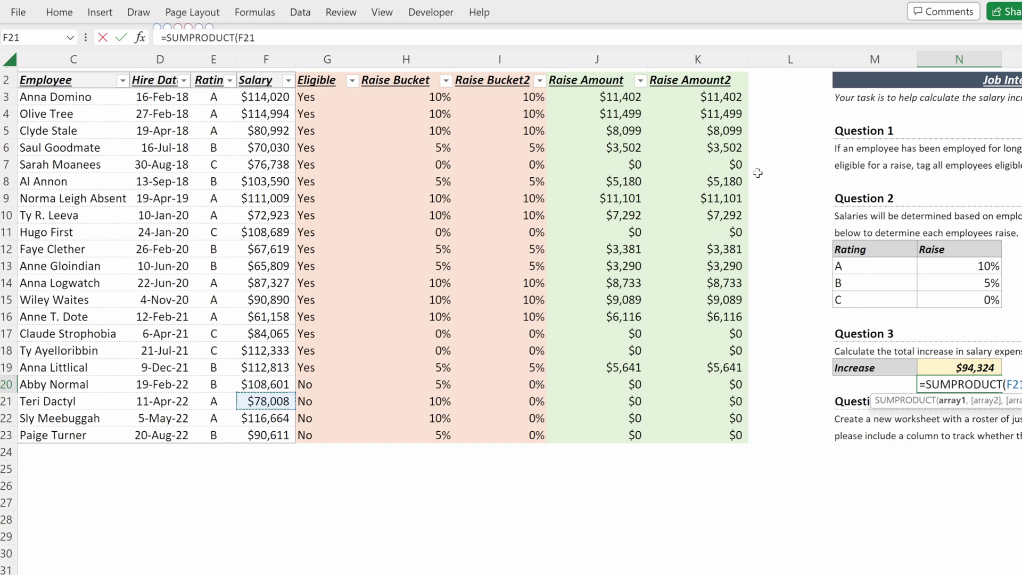
{"action": "key", "text": "ctrl+shift+Up"}
{"action": "key", "text": "shift+Down"}
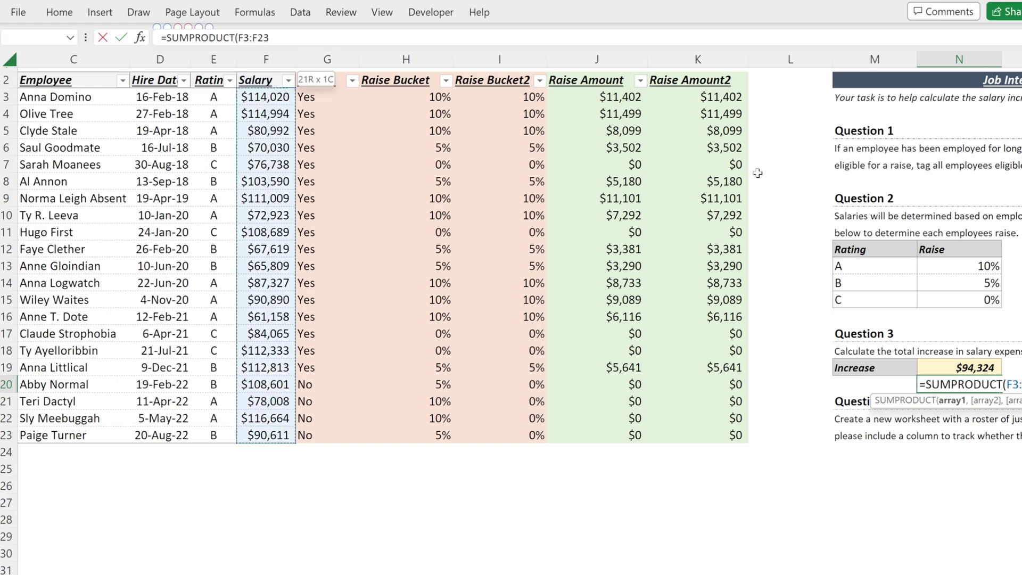
{"action": "type", "text": ","}
{"action": "key", "text": "Left"}
{"action": "key", "text": "Left"}
{"action": "key", "text": "Left"}
{"action": "key", "text": "Left"}
{"action": "key", "text": "Left"}
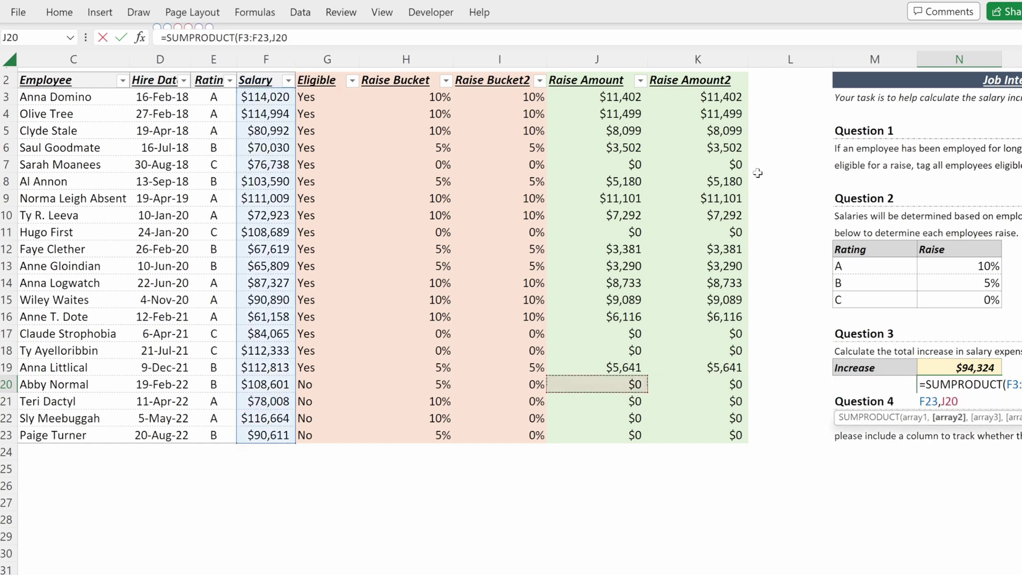
{"action": "key", "text": "ctrl+Up"}
{"action": "key", "text": "Down"}
{"action": "key", "text": "ctrl+shift+Down"}
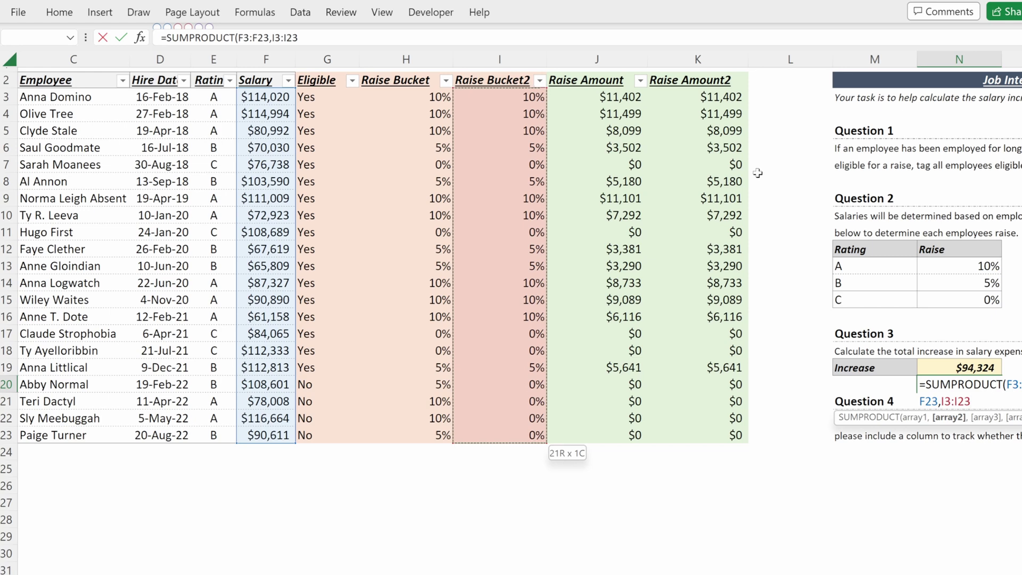
{"action": "key", "text": "Return"}
Format the new total as currency and verify it shows $94,324.
{"action": "key", "text": "Up"}
{"action": "key", "text": "ctrl+shift+4"}
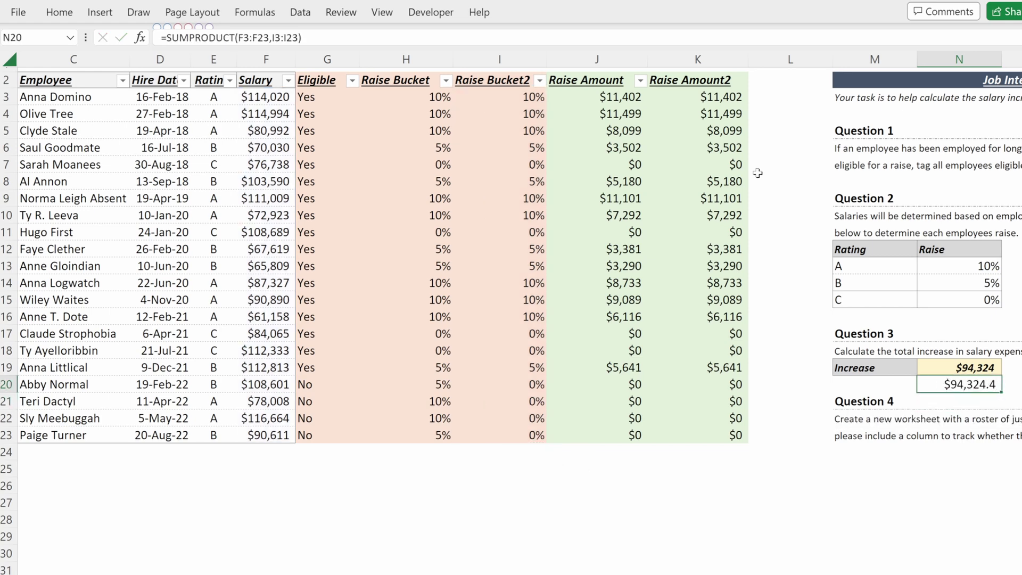
{"action": "key", "text": "F2"}
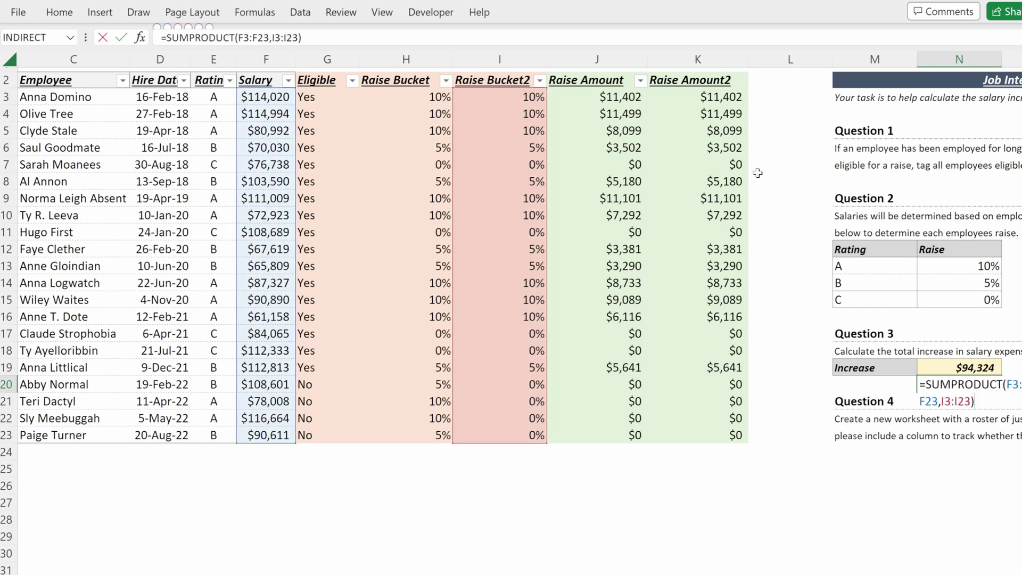
{"action": "key", "text": "shift+Return"}
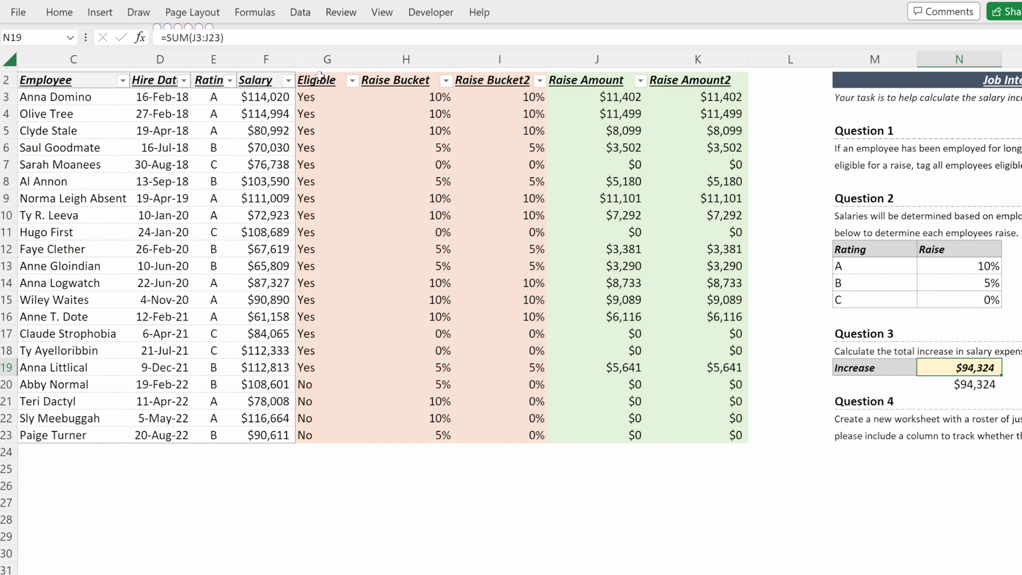
{"action": "left_click", "coordinate": [589, 101]}
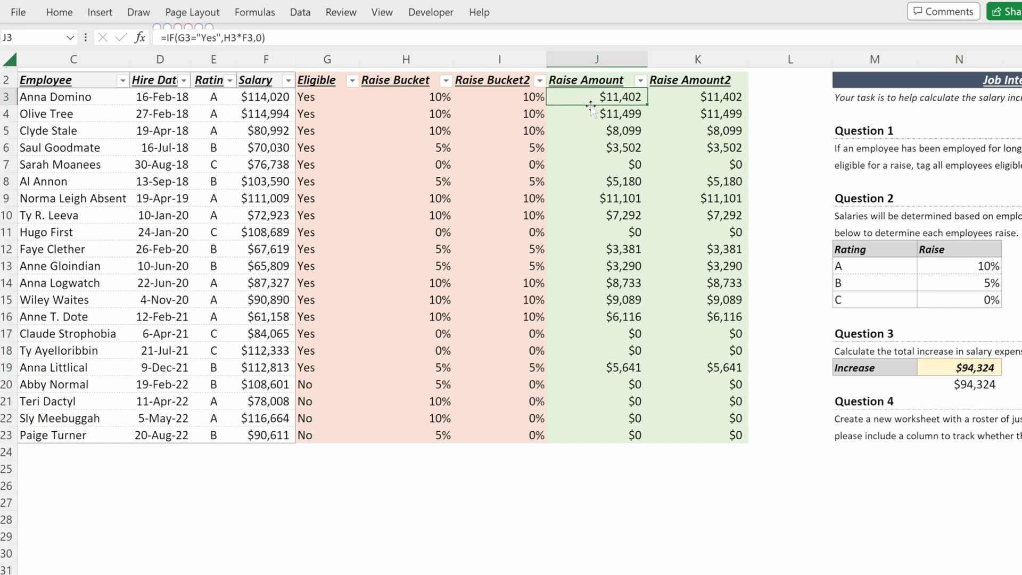